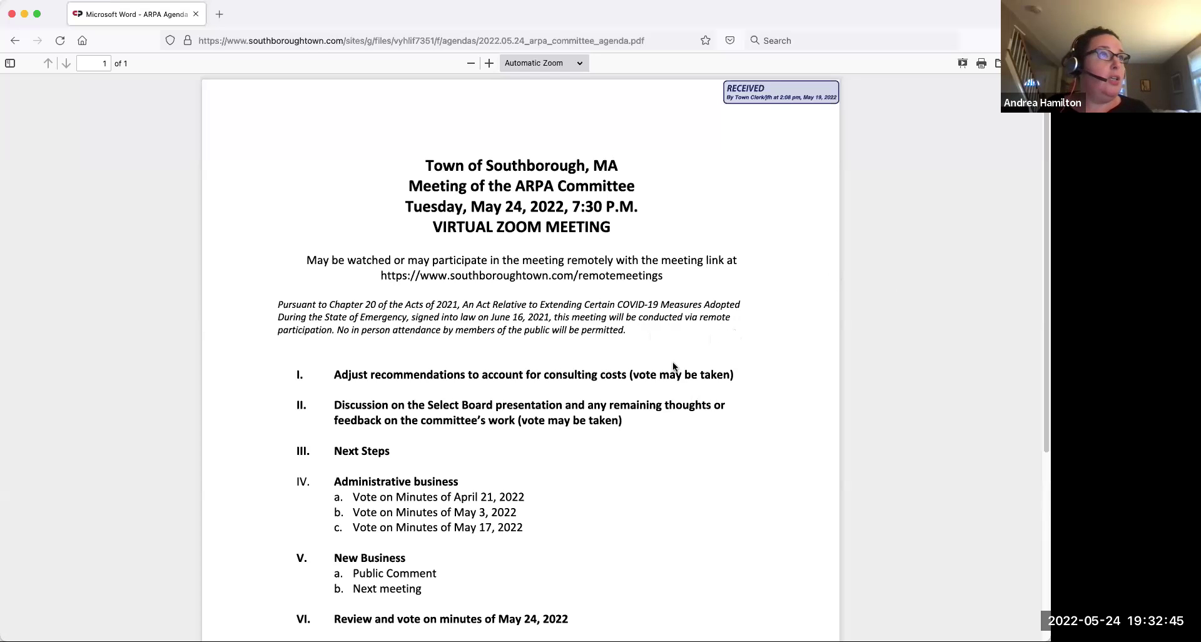
- Switch from the meeting agenda to the ARPA Request Tracker Final workbook and examine the totals and remaining balance below the request list
scroll(738, 358, "down", 5)
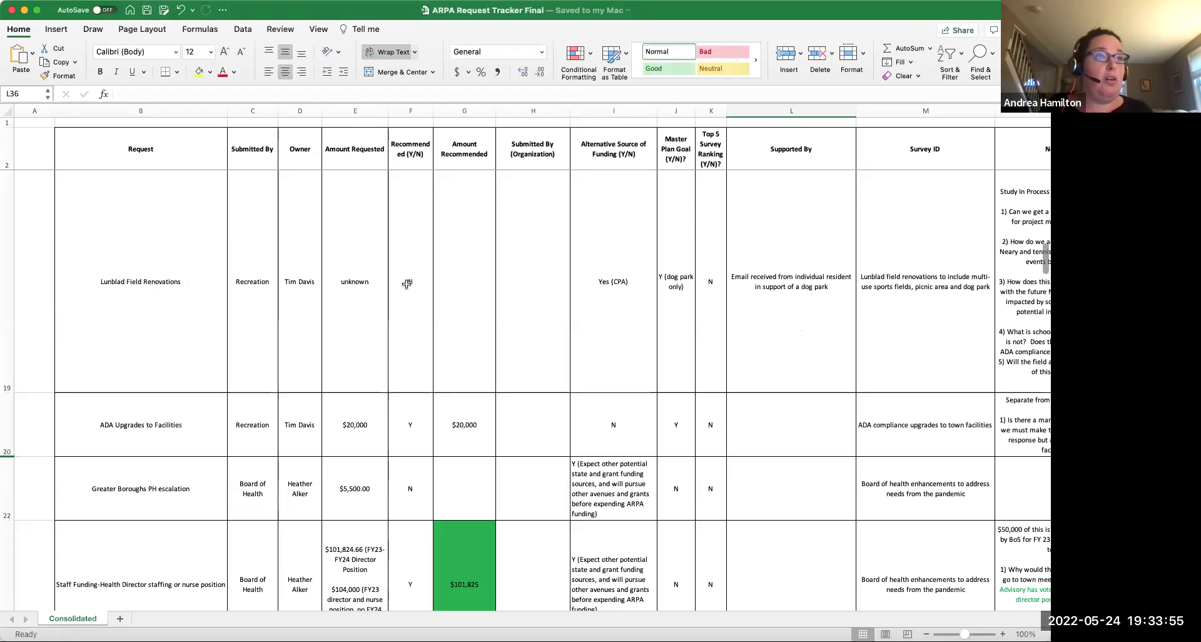
scroll(382, 299, "down", 1)
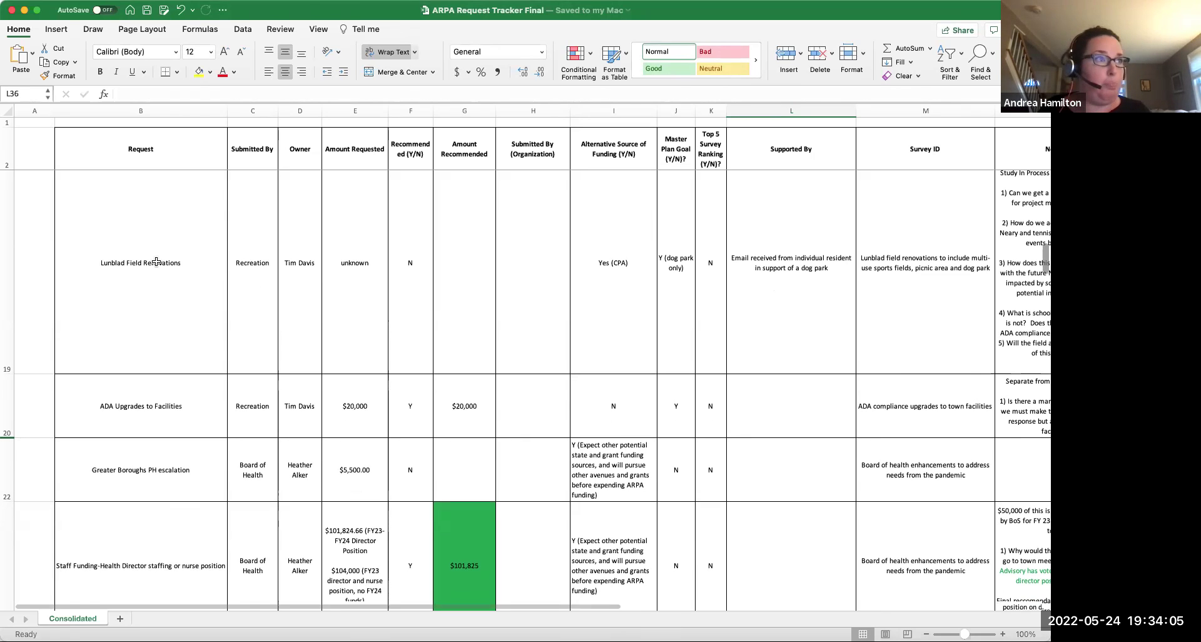
scroll(160, 261, "down", 2)
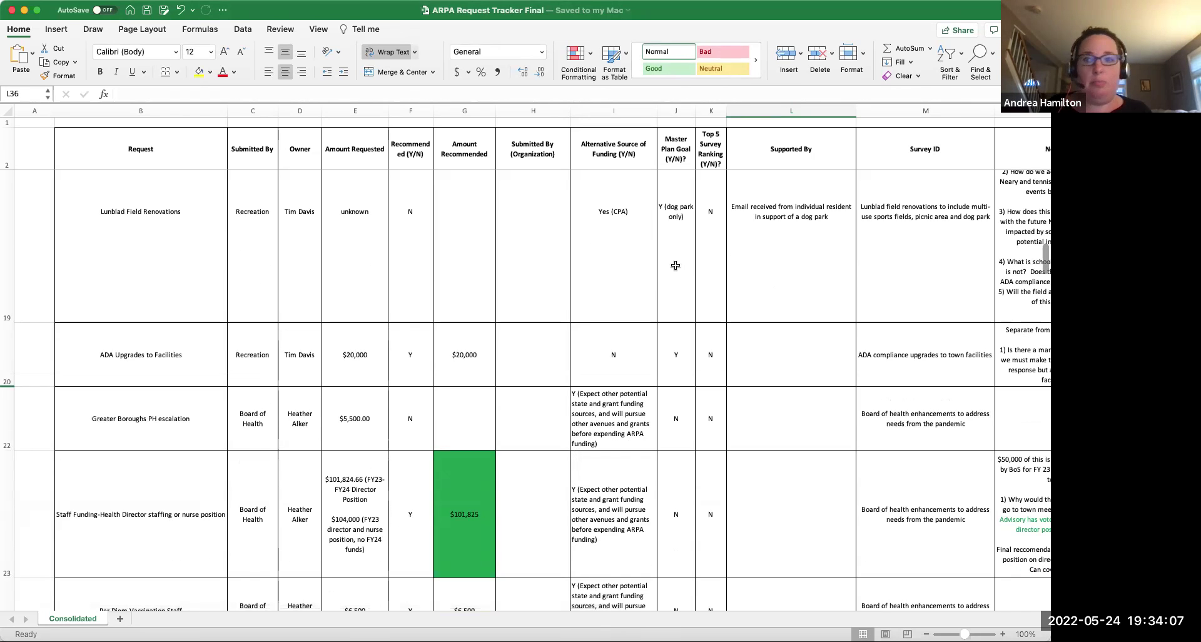
scroll(511, 278, "down", 1)
scroll(477, 269, "down", 10)
scroll(472, 273, "down", 15)
scroll(474, 313, "down", 8)
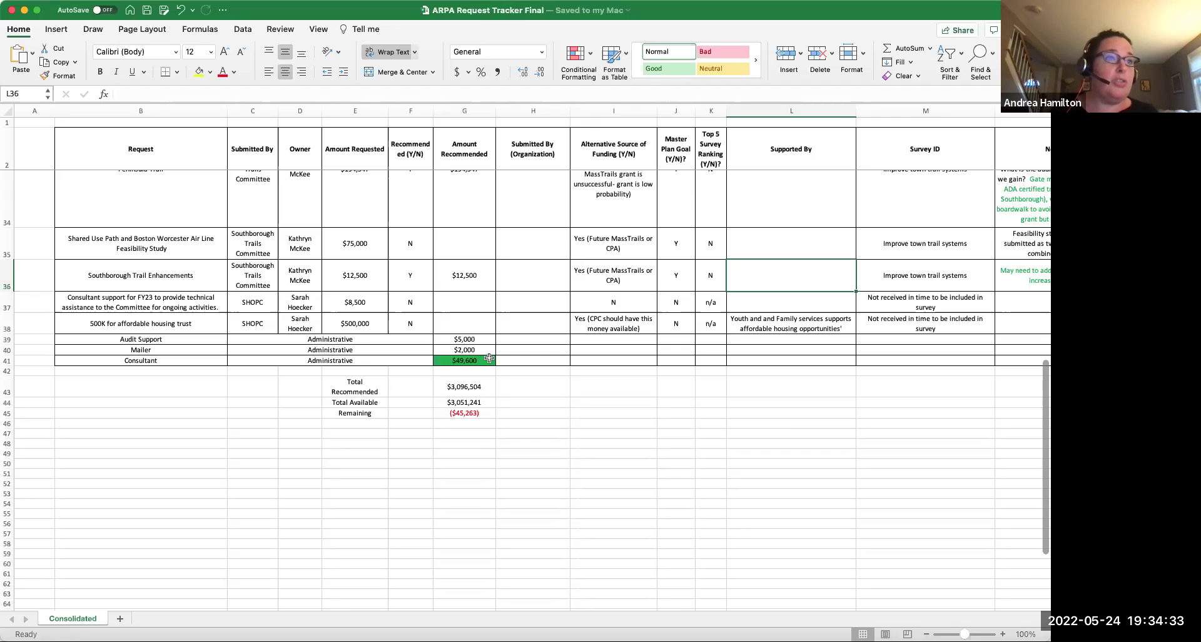
left_click(486, 414)
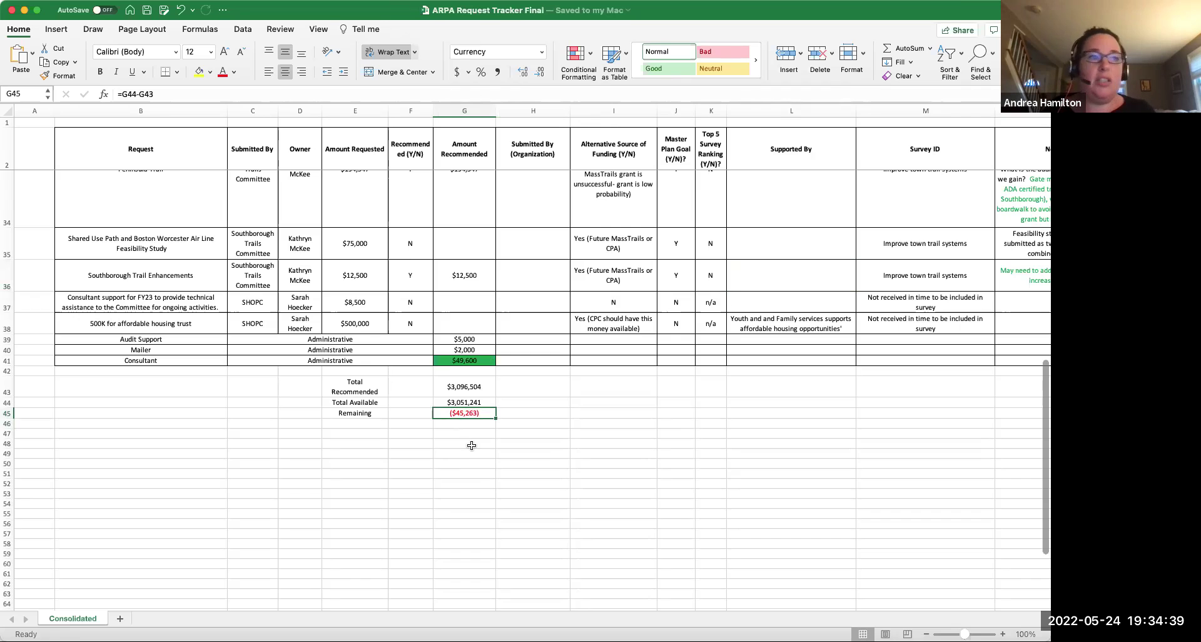
- Examine the recommended amount for the Health Director staffing or nurse position request and compare it with the totals rows
scroll(468, 463, "up", 10)
scroll(469, 456, "up", 3)
left_click(473, 413)
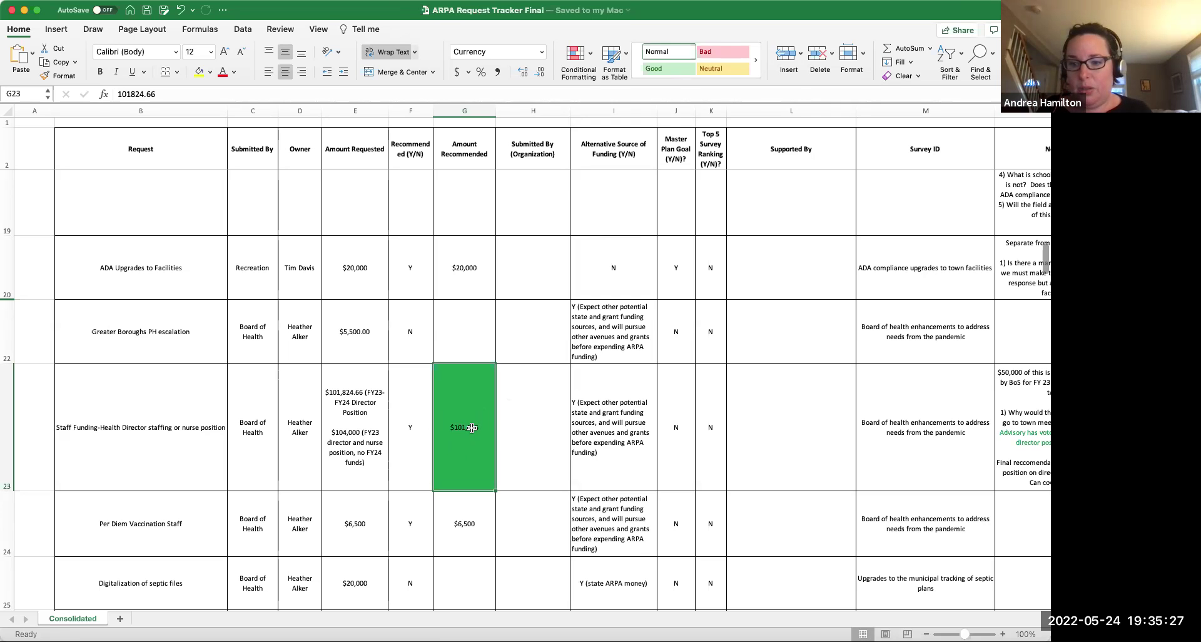
scroll(473, 438, "down", 5)
scroll(481, 445, "down", 10)
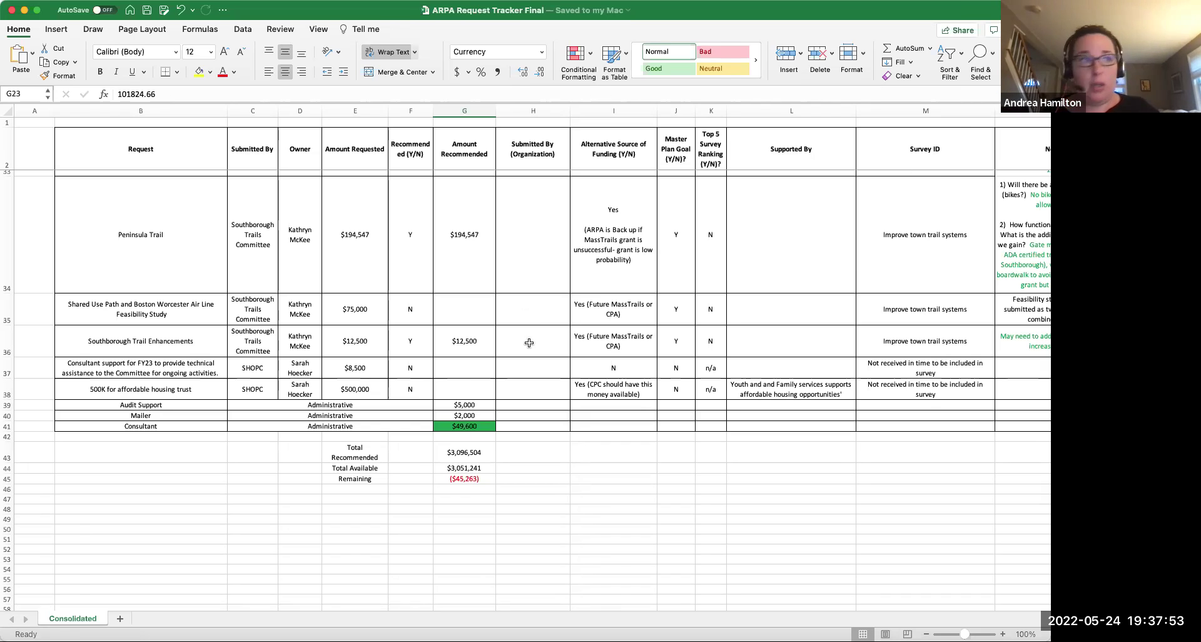
- Set the Amount Recommended for the sidewalk repairs and new installations request to 704,000 and check the totals rows
scroll(532, 340, "up", 3)
scroll(532, 341, "up", 10)
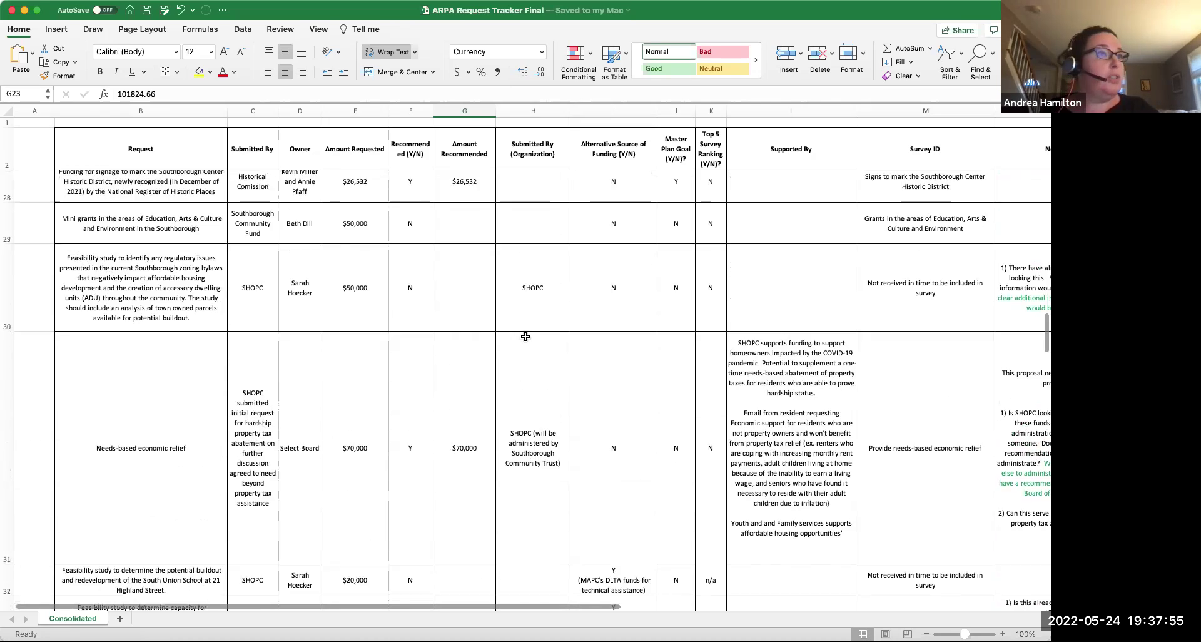
scroll(453, 322, "up", 8)
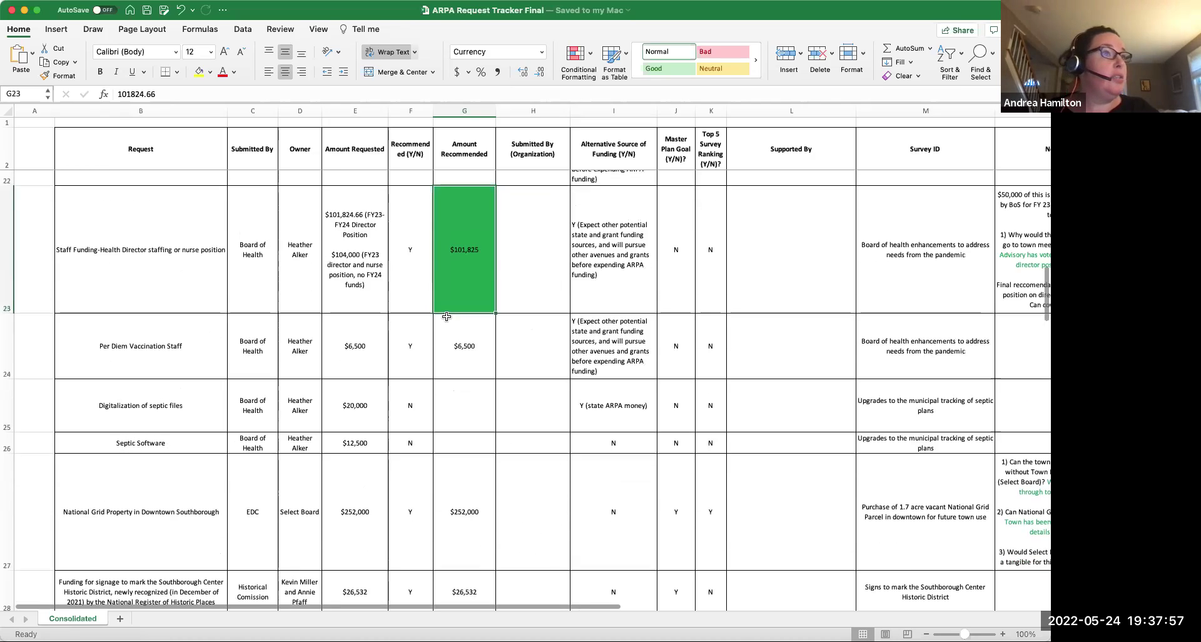
scroll(448, 318, "up", 8)
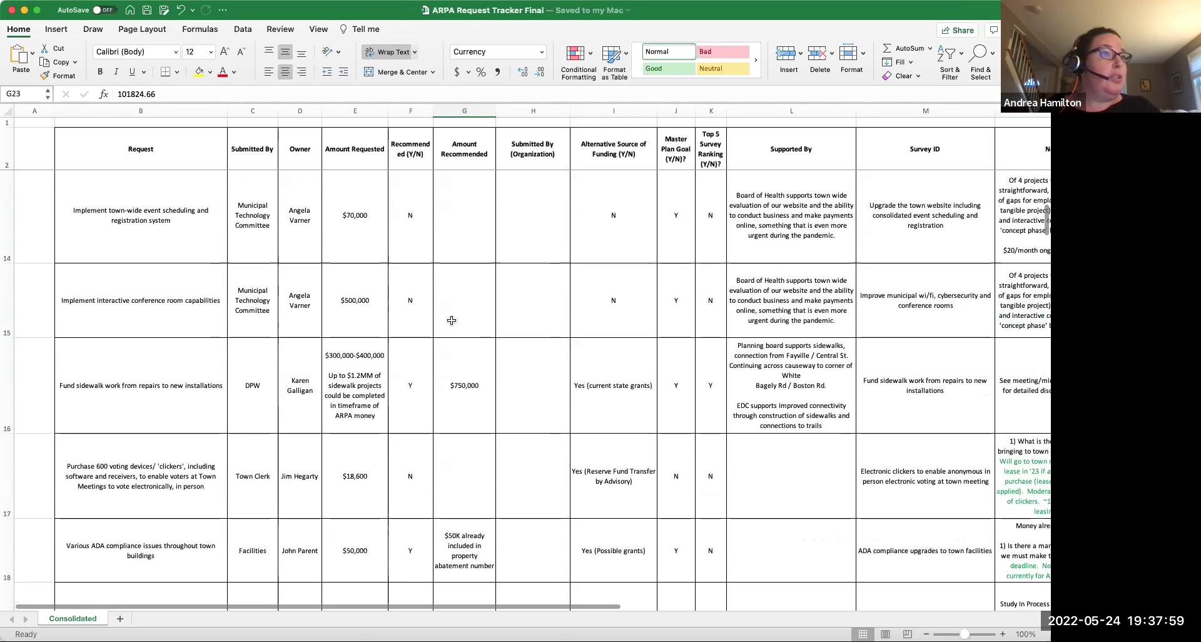
scroll(463, 344, "down", 3)
left_click(478, 455)
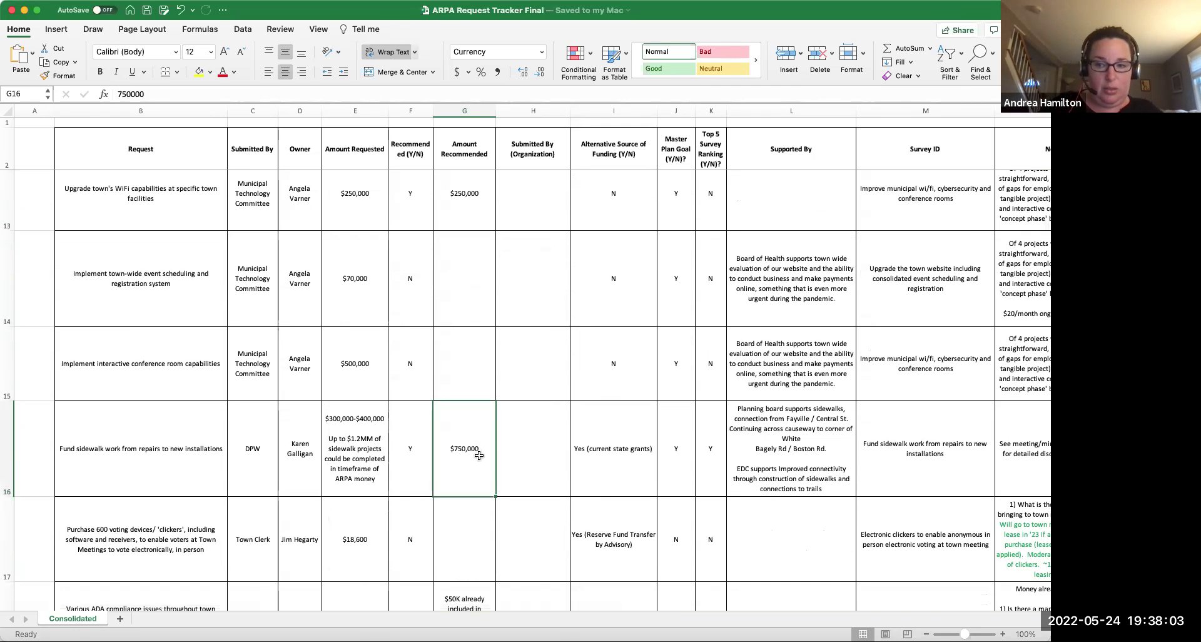
type("704,")
type("000")
key("Return")
scroll(483, 467, "down", 1)
scroll(482, 468, "down", 10)
scroll(475, 469, "down", 15)
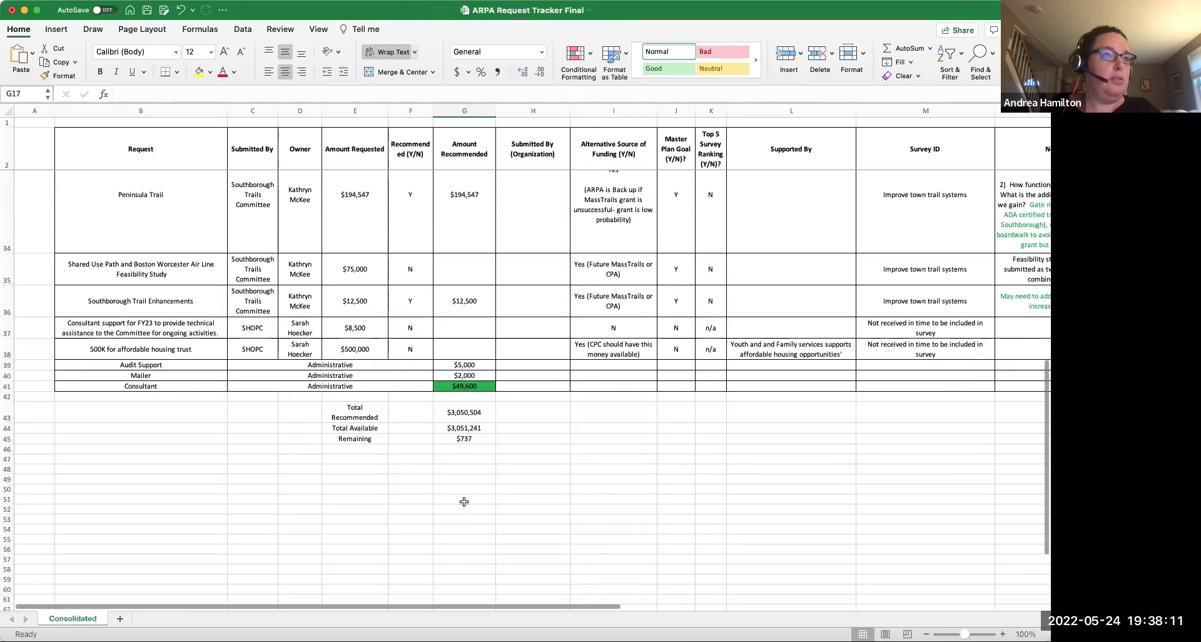
left_click_drag(409, 500, 464, 501)
- Highlight the sidewalk request's Amount Recommended cell, G16, with a green fill
scroll(463, 468, "up", 15)
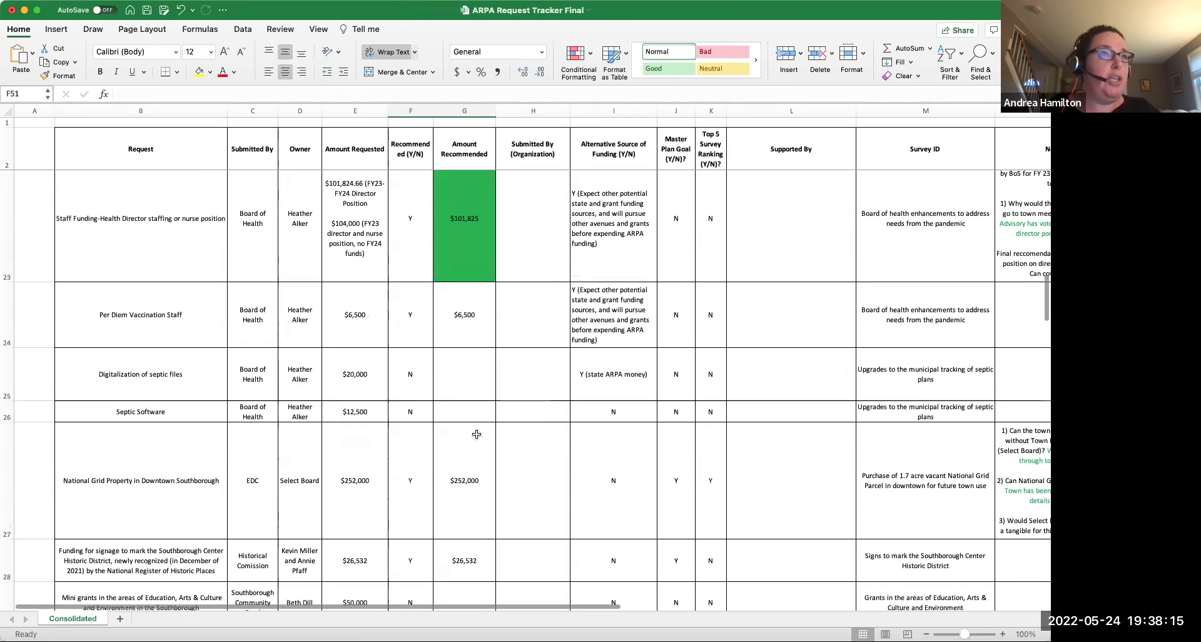
scroll(476, 434, "up", 10)
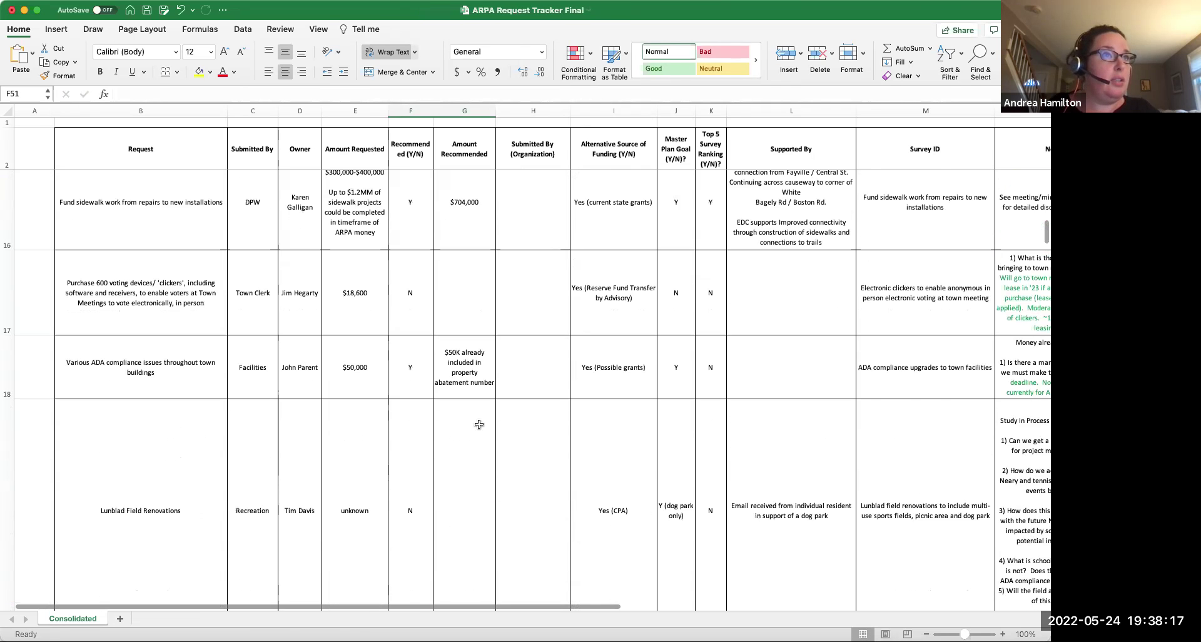
scroll(479, 424, "up", 3)
left_click(464, 350)
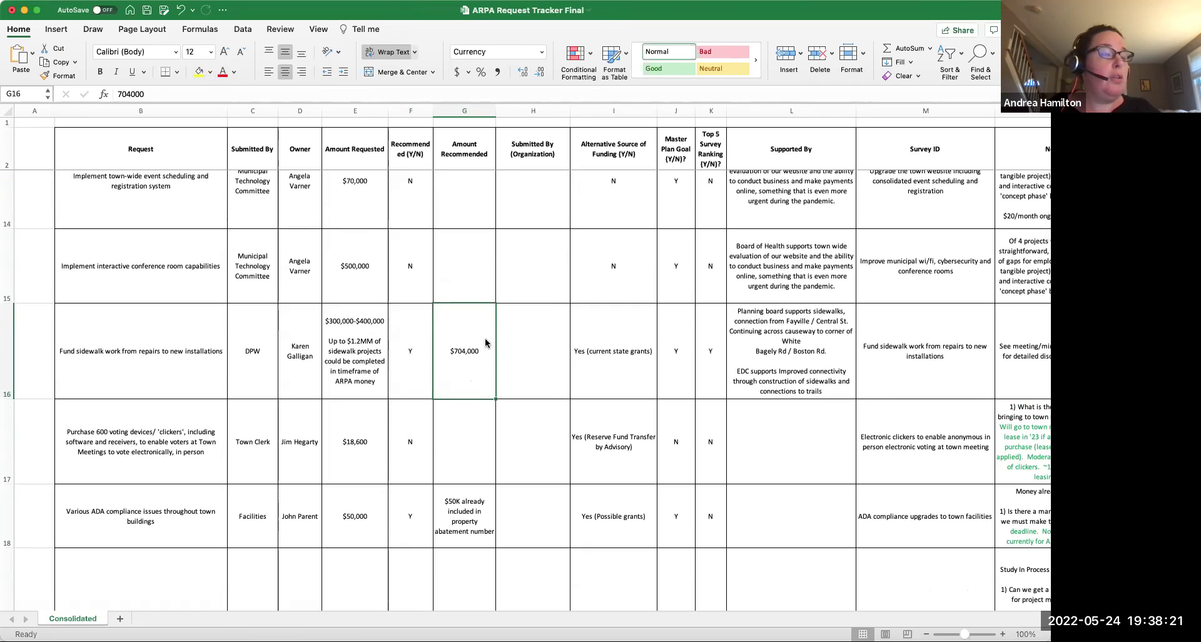
left_click(204, 72)
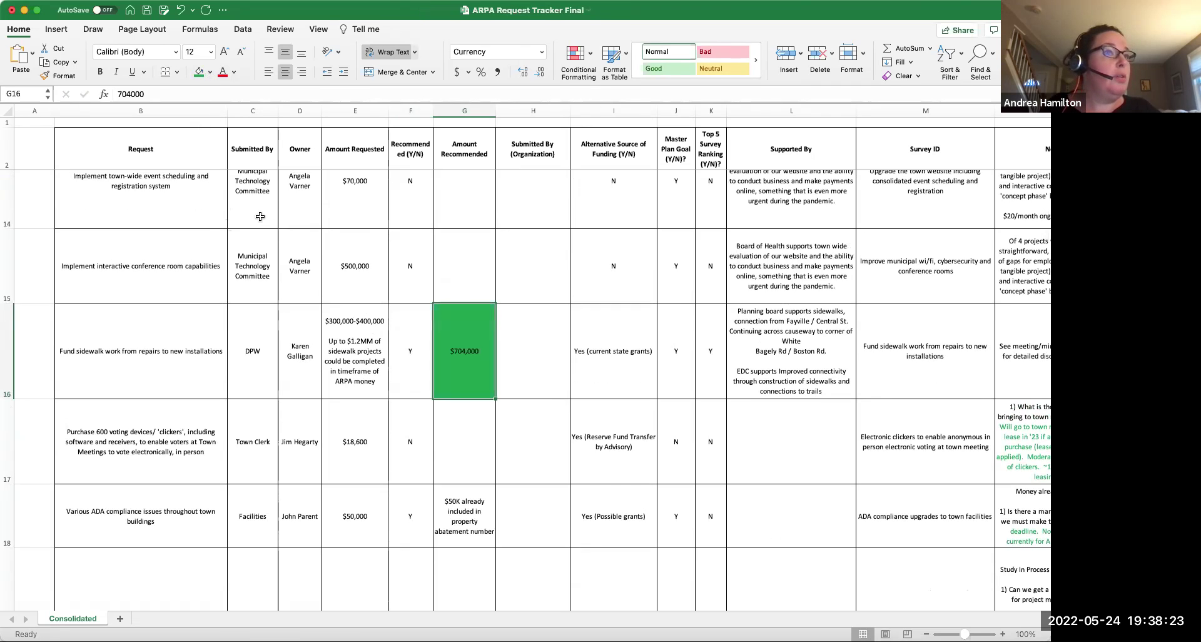
- Examine the sidewalk request's requested amount, recommendation flag and recommended amount along with the neighbouring request rows
left_click(357, 325)
scroll(438, 325, "down", 2)
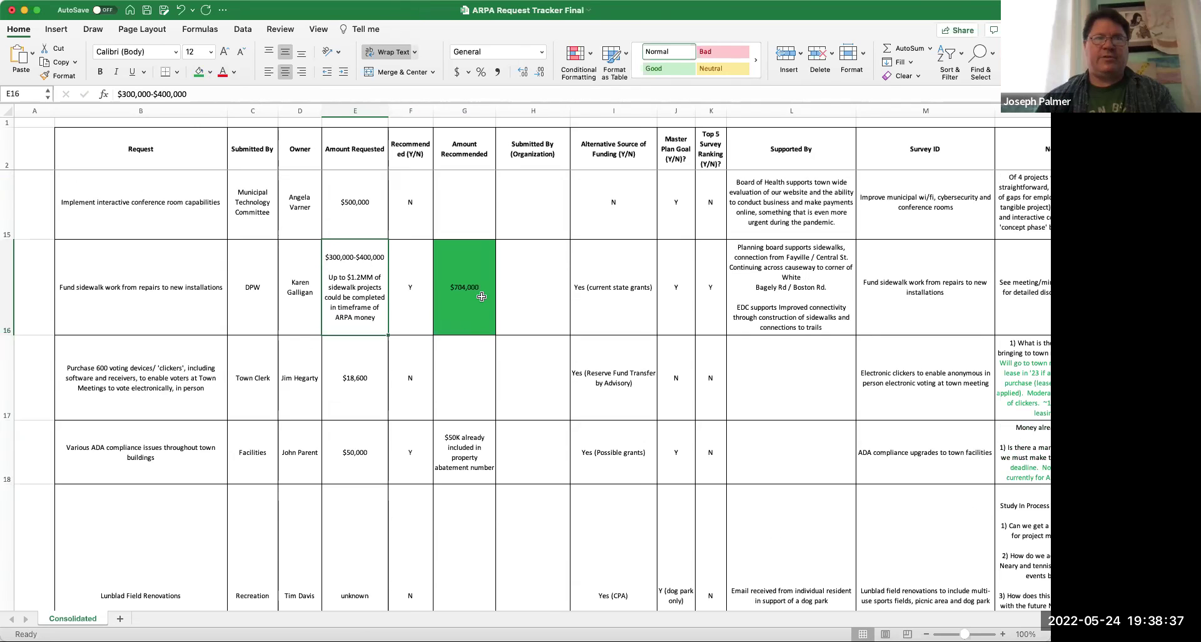
left_click(404, 295)
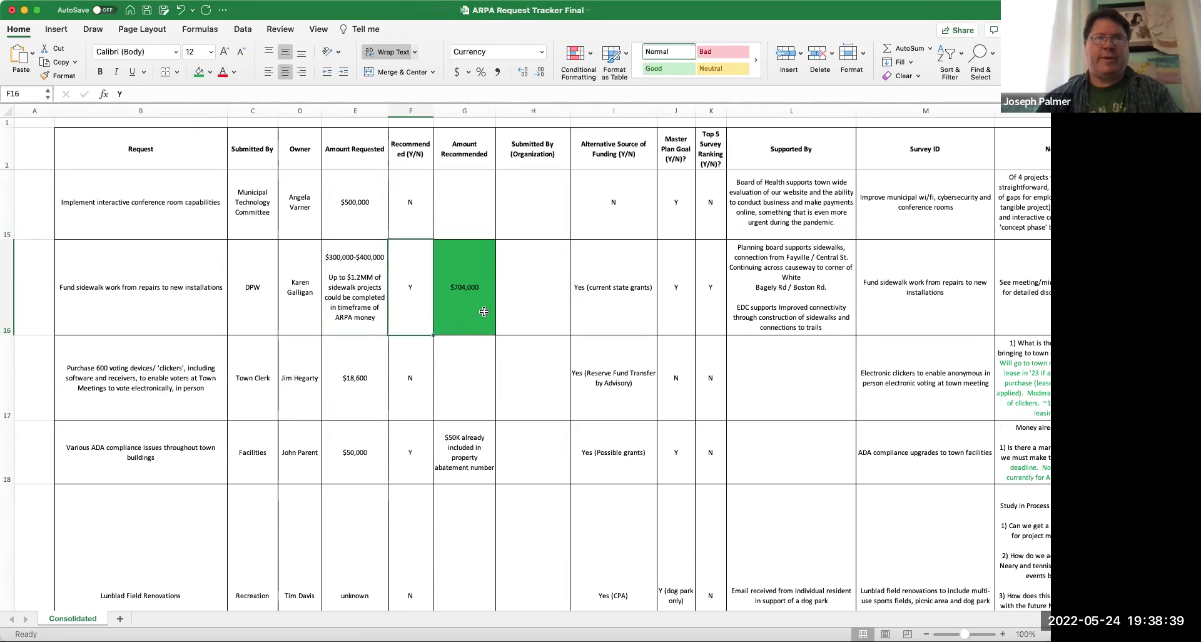
left_click(487, 311)
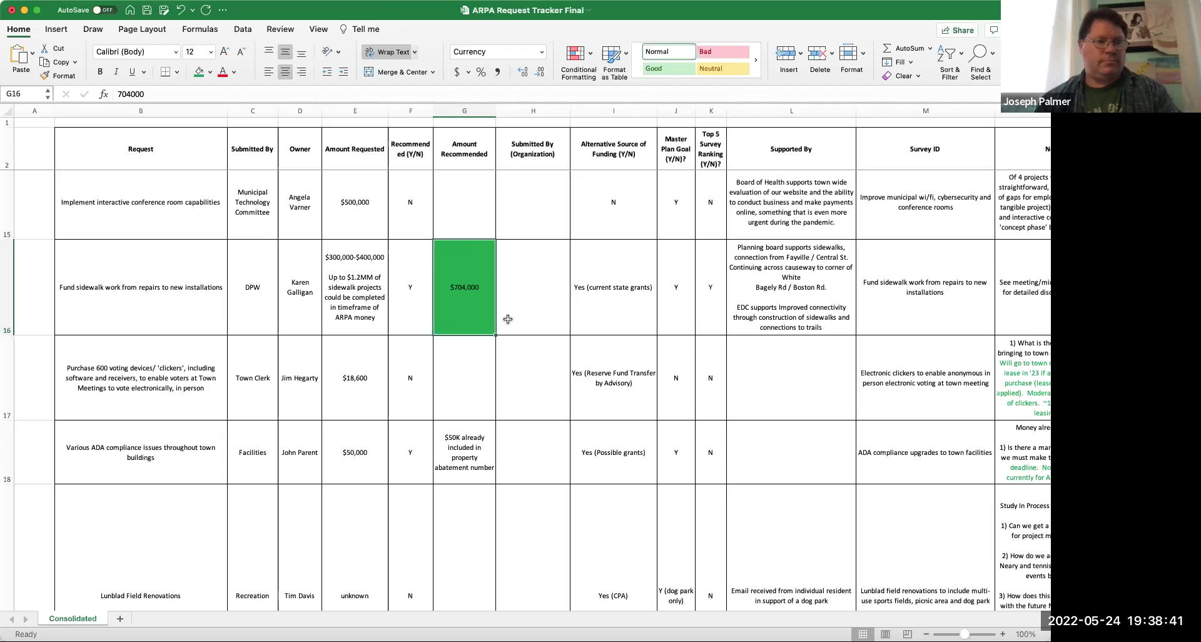
scroll(506, 318, "down", 3)
scroll(494, 307, "up", 2)
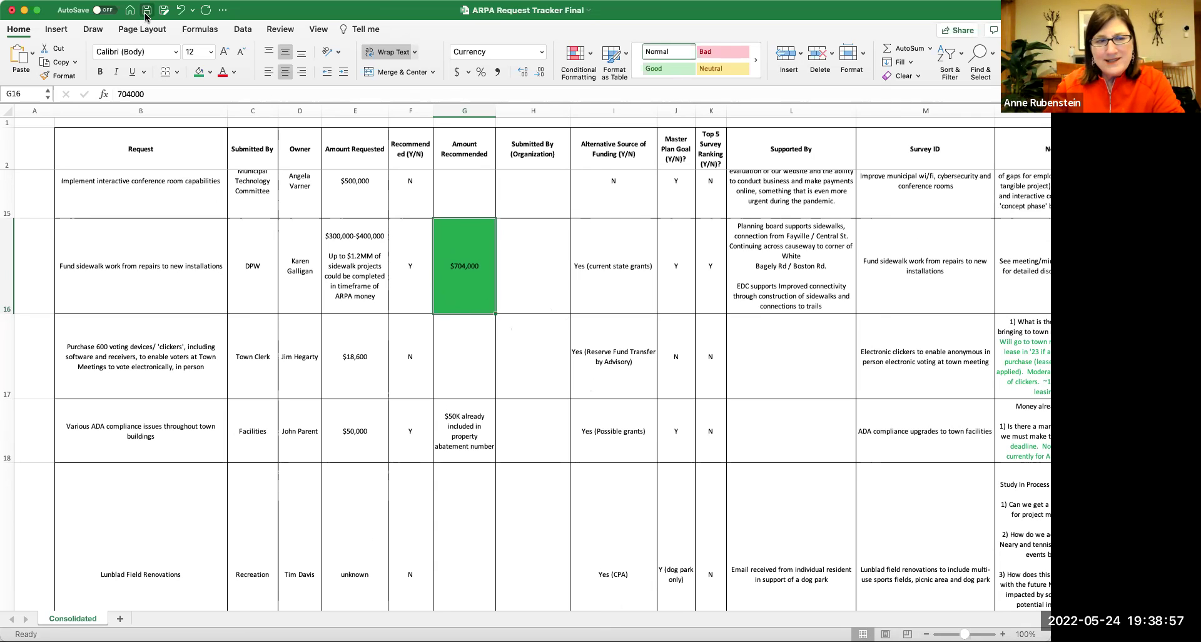
scroll(442, 375, "down", 5)
scroll(448, 380, "up", 3)
scroll(446, 375, "up", 3)
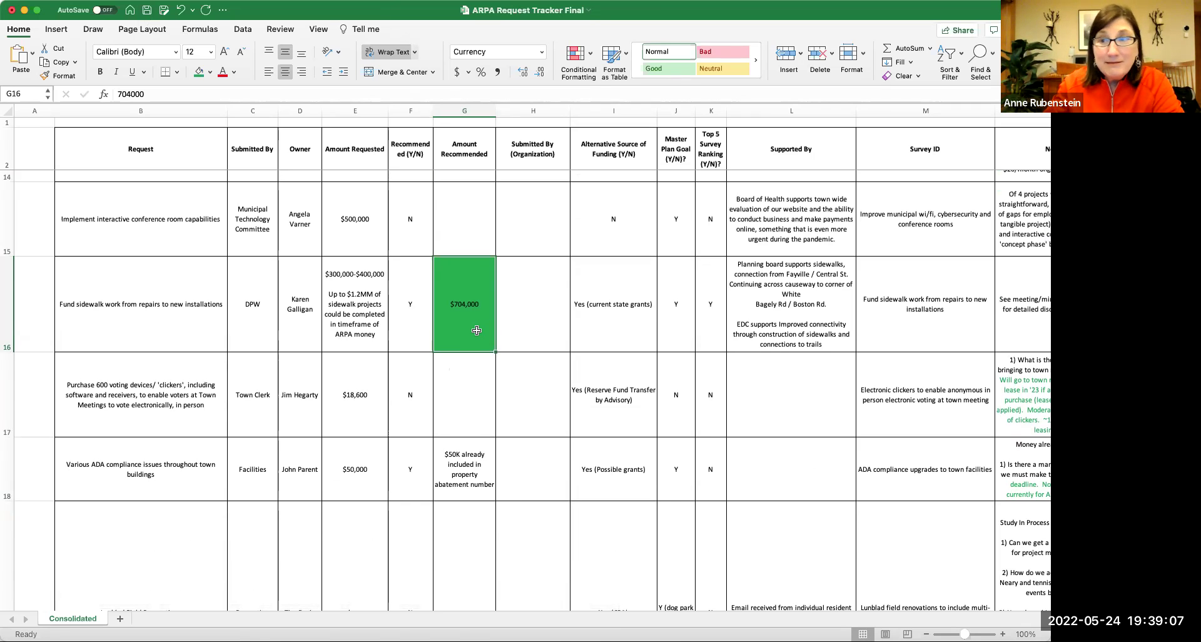
scroll(477, 330, "down", 2)
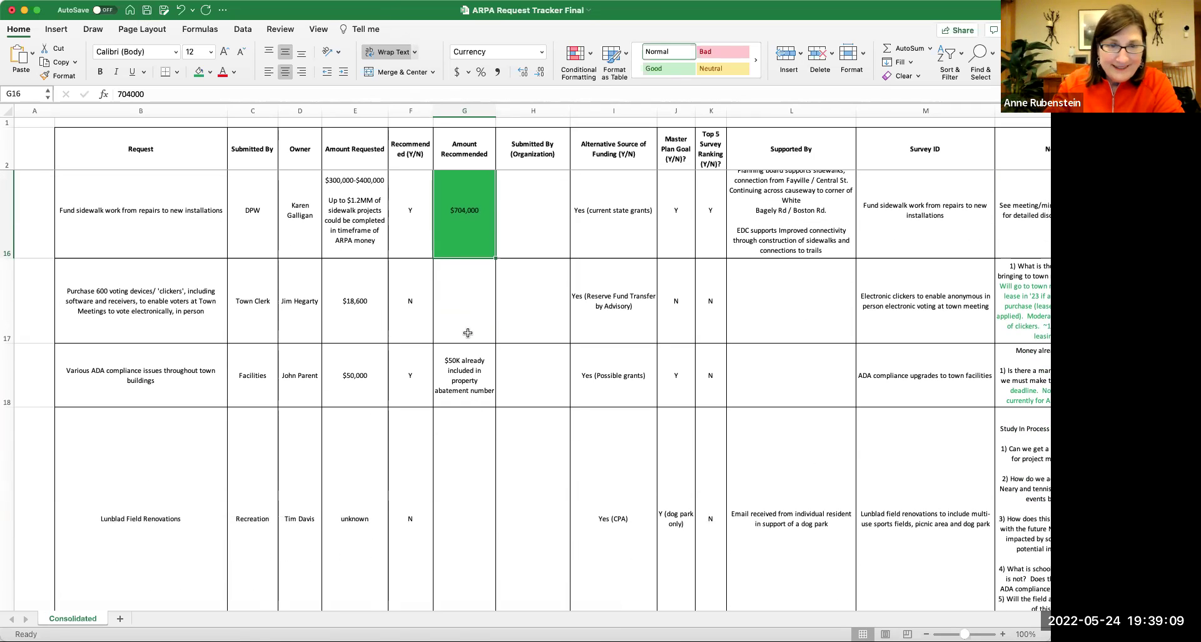
- Start a motion note in cell C47 below the totals rows, reading "Ammendment: I move to"
scroll(474, 331, "down", 10)
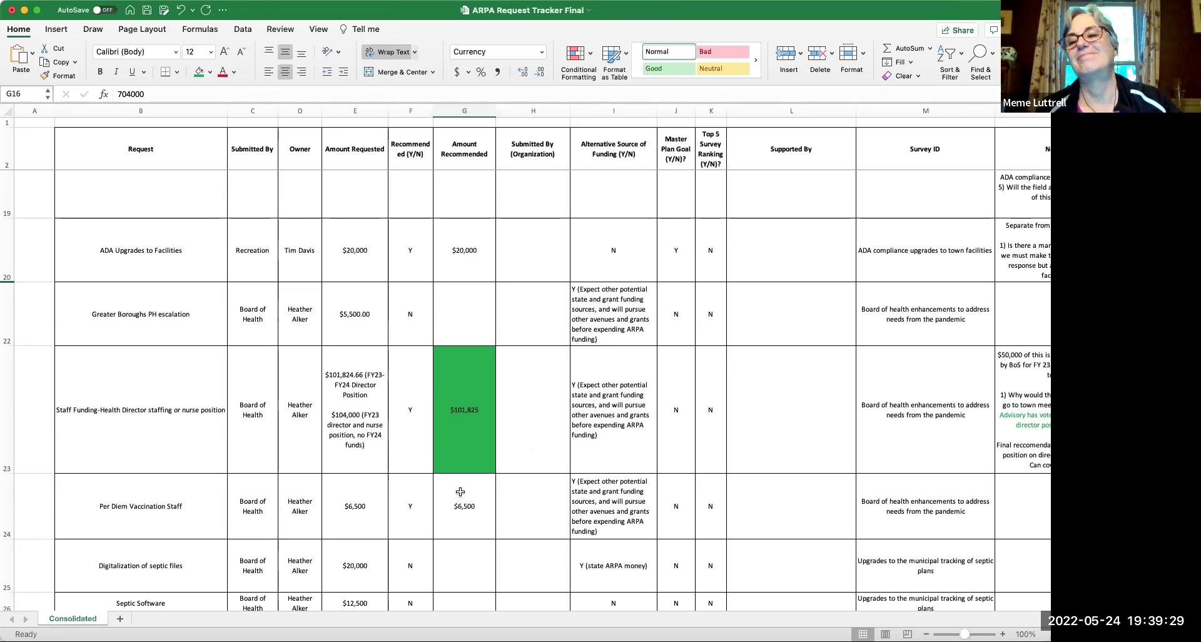
scroll(462, 481, "down", 1)
scroll(459, 492, "down", 9)
scroll(468, 509, "down", 8)
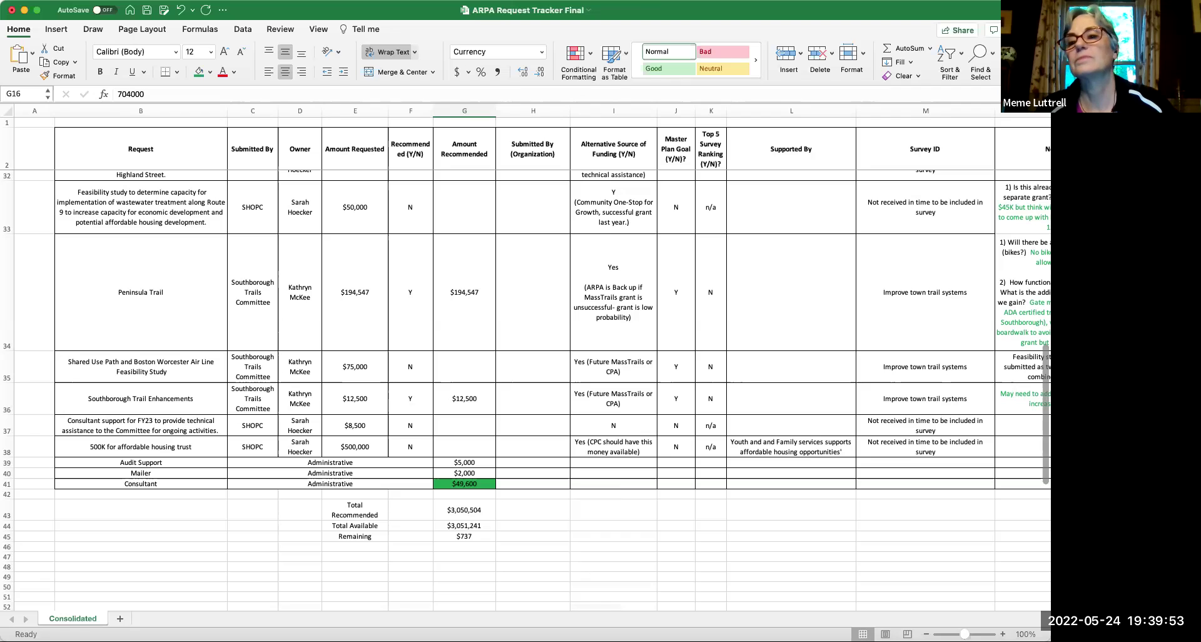
left_click(294, 582)
left_click(251, 555)
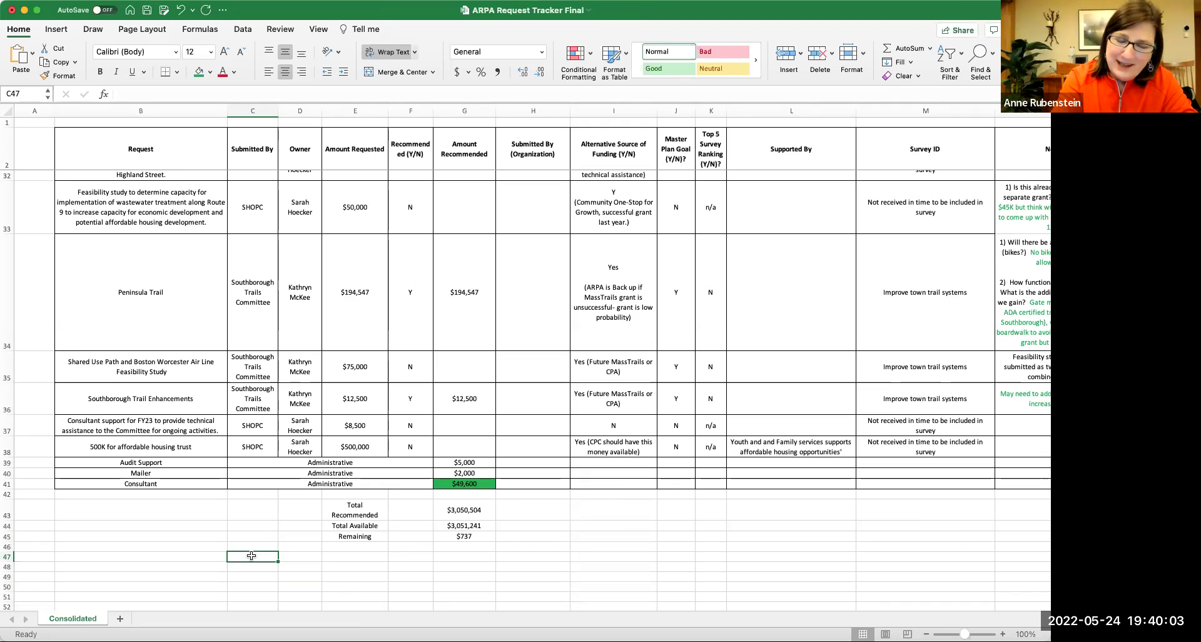
type("Ammen")
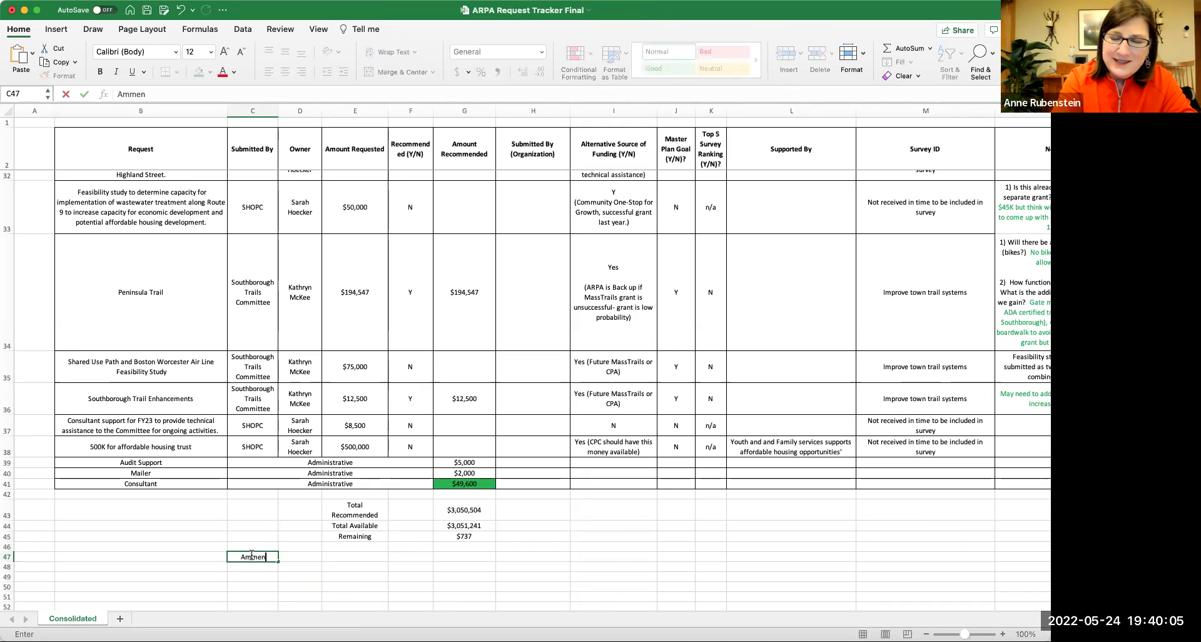
type("dment:")
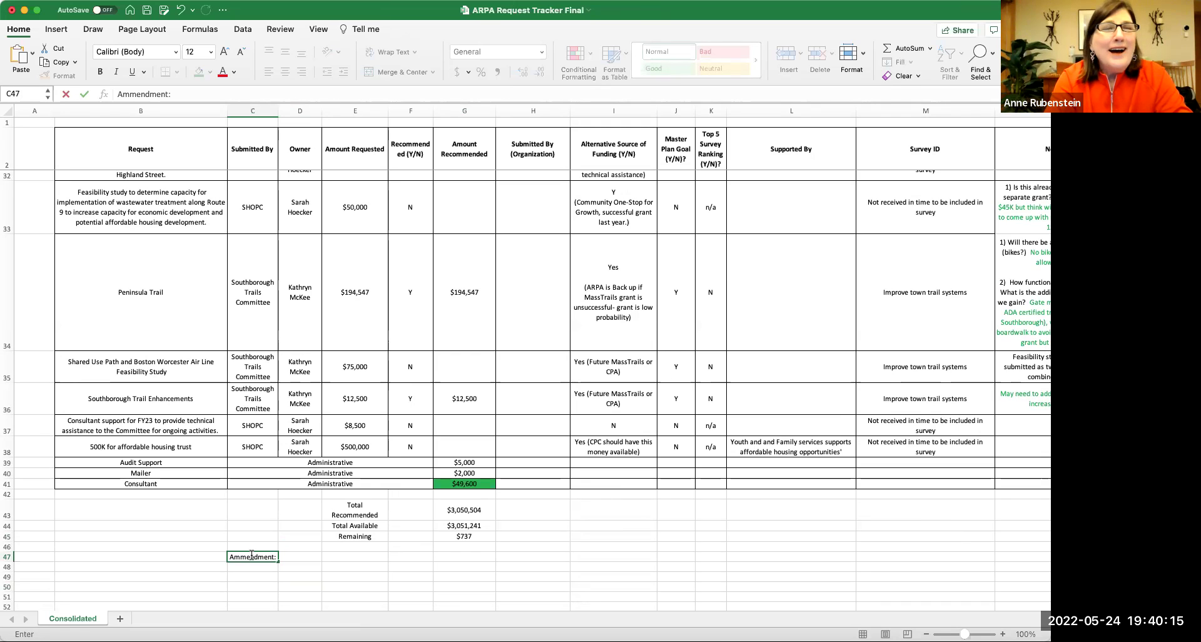
type("I move to ")
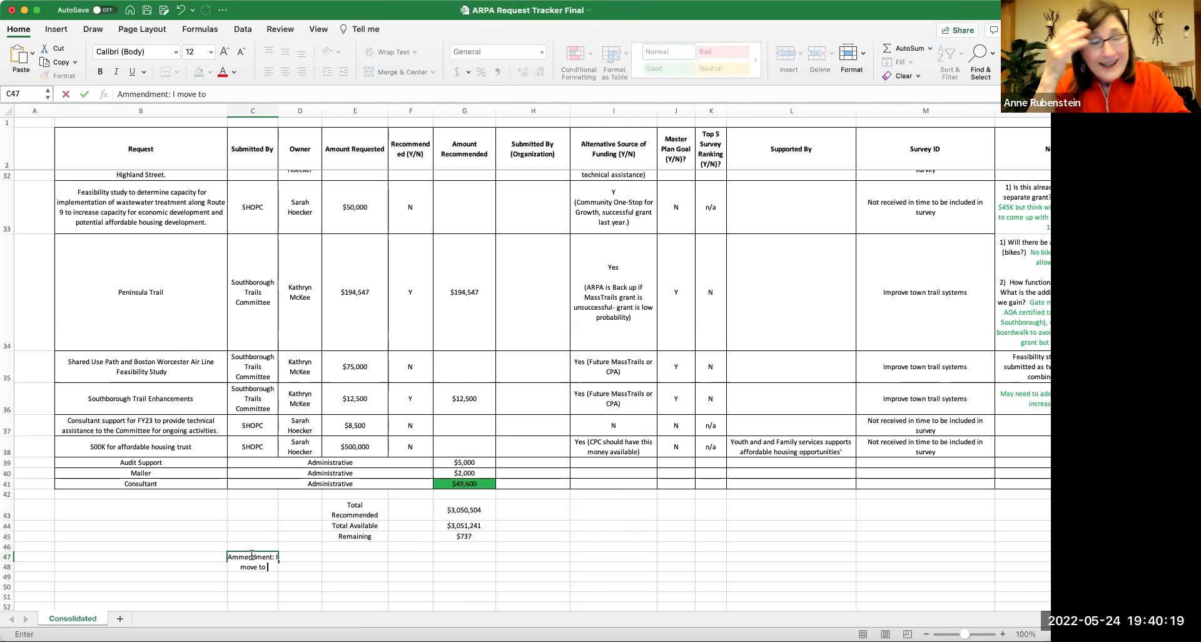
- Continue the C47 motion with "reduce the amount of ther sidewalks by 46K and"
type("a")
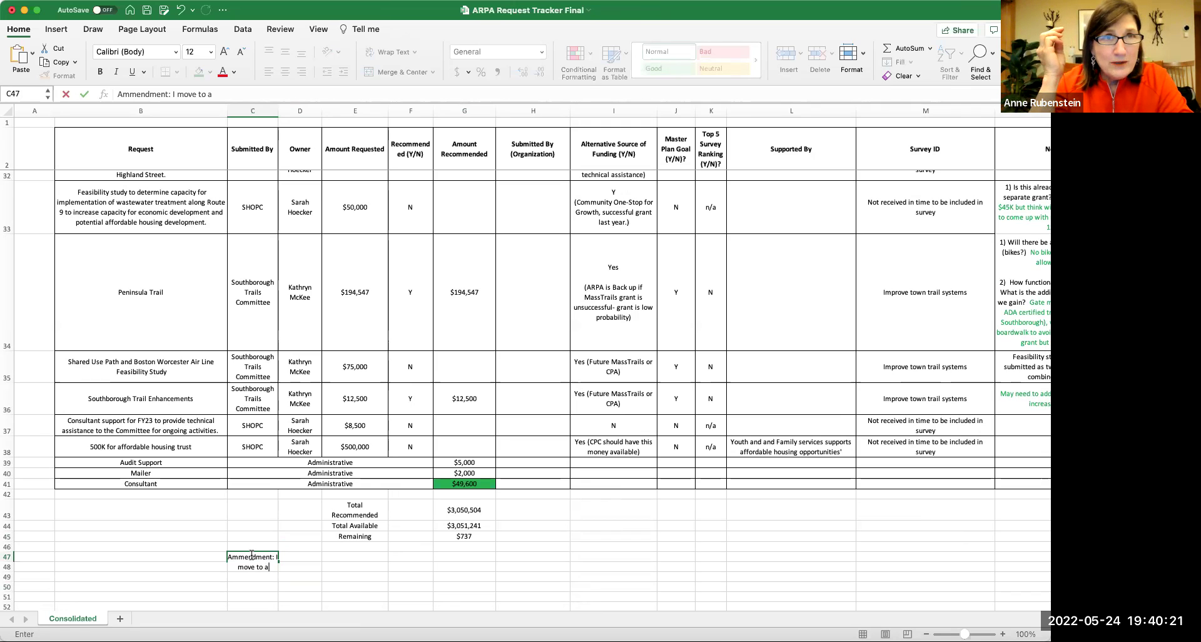
key("BackSpace")
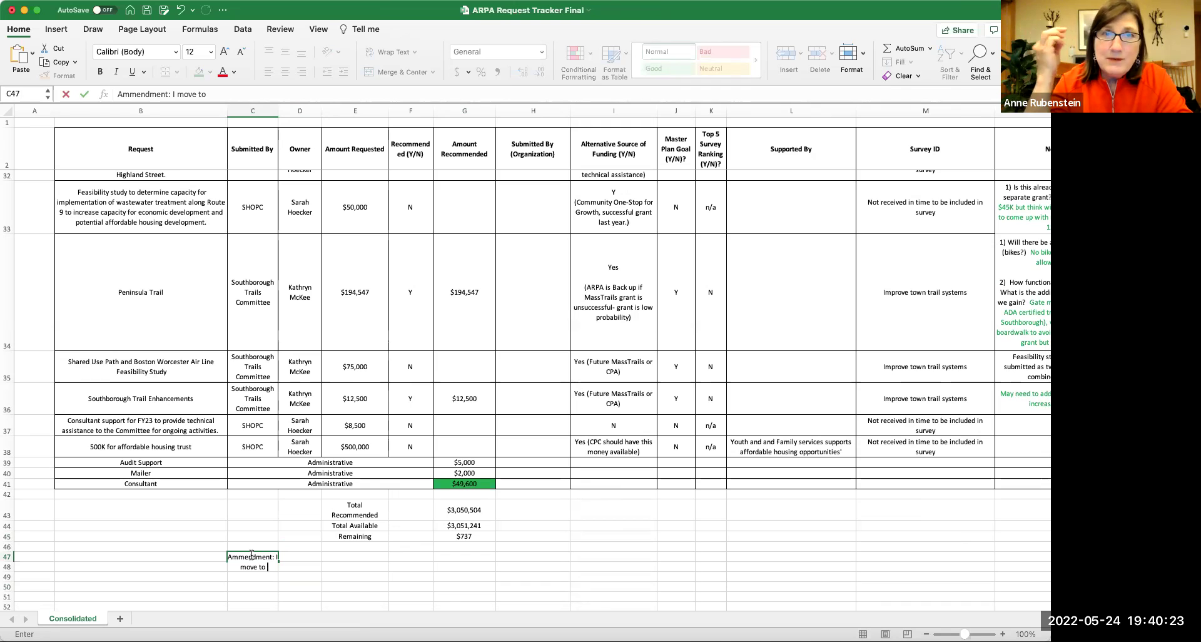
type("reduce the a")
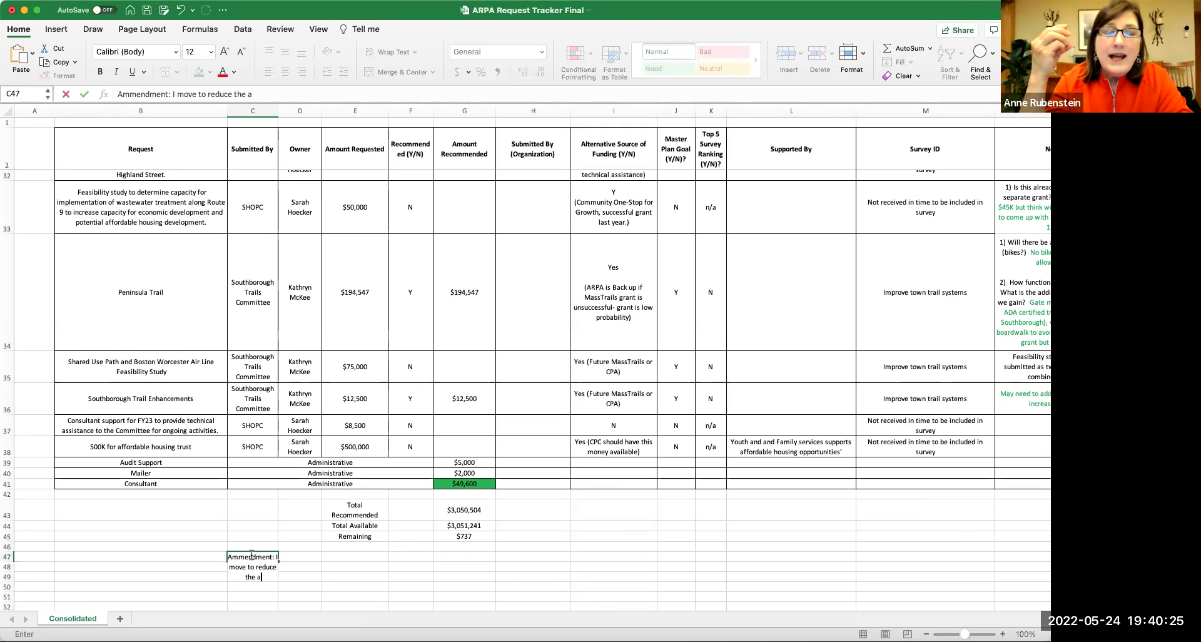
type("mount of ther sidew")
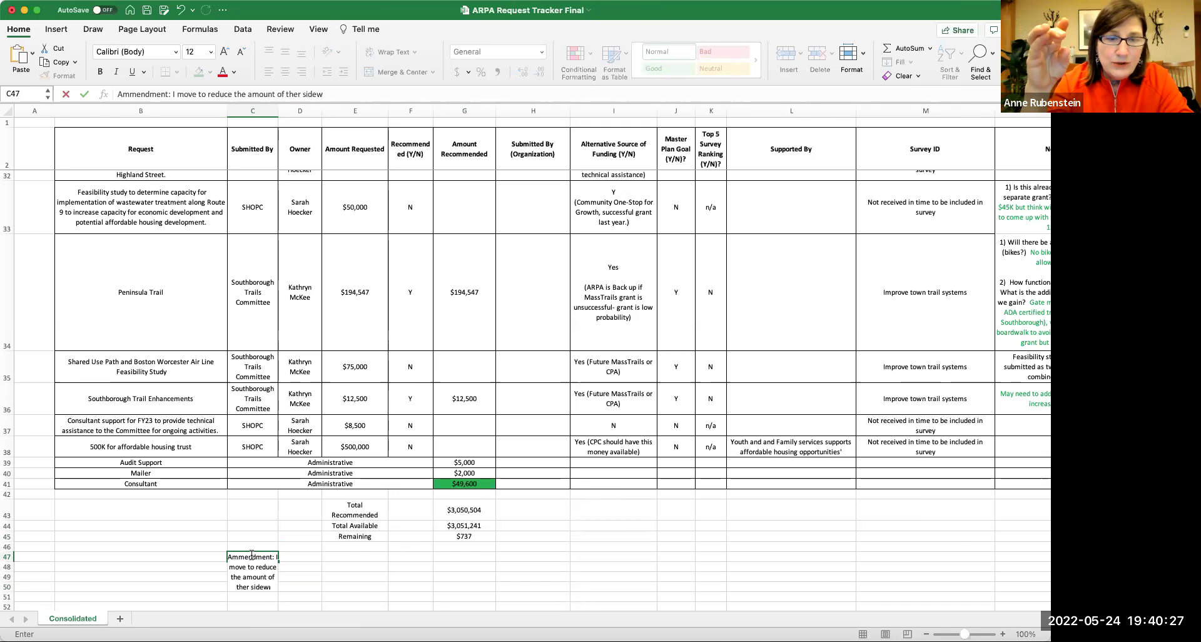
type("alks by 46K and ")
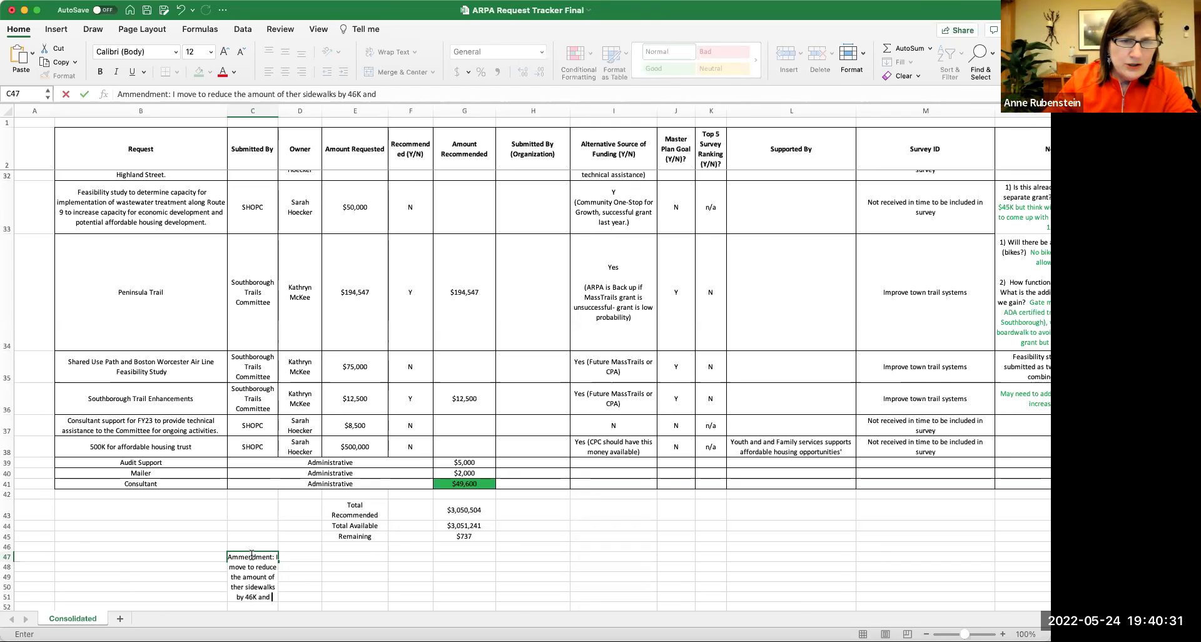
- Add "reduce the amount of the heath director position to" to the motion in C47
type("reduce the ")
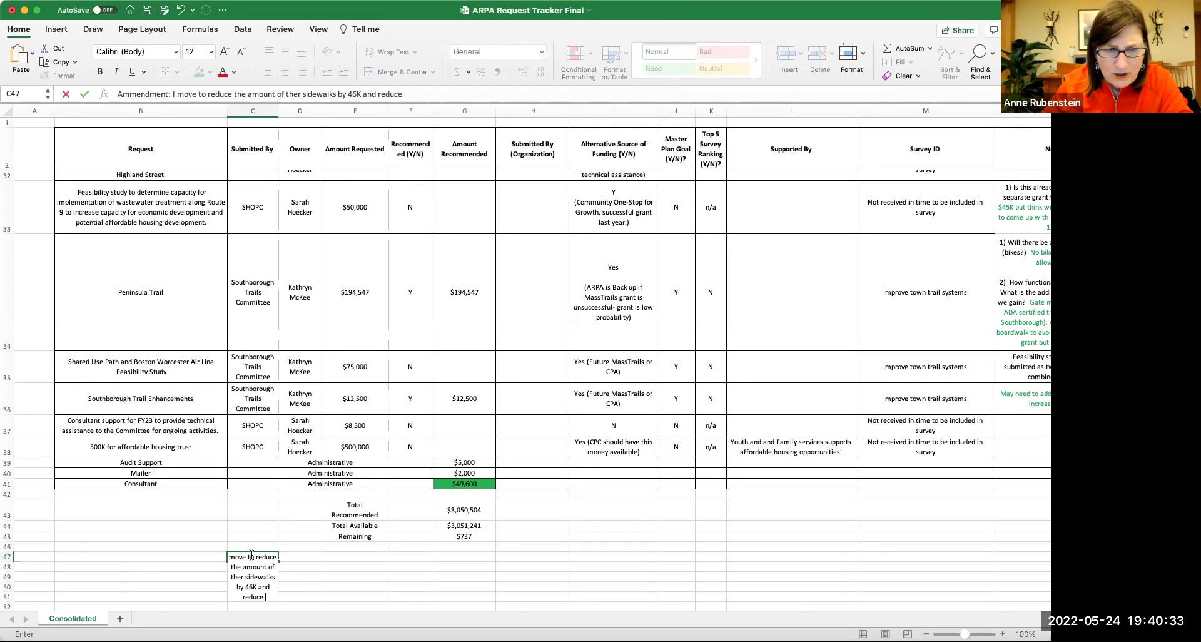
type("amount of the ")
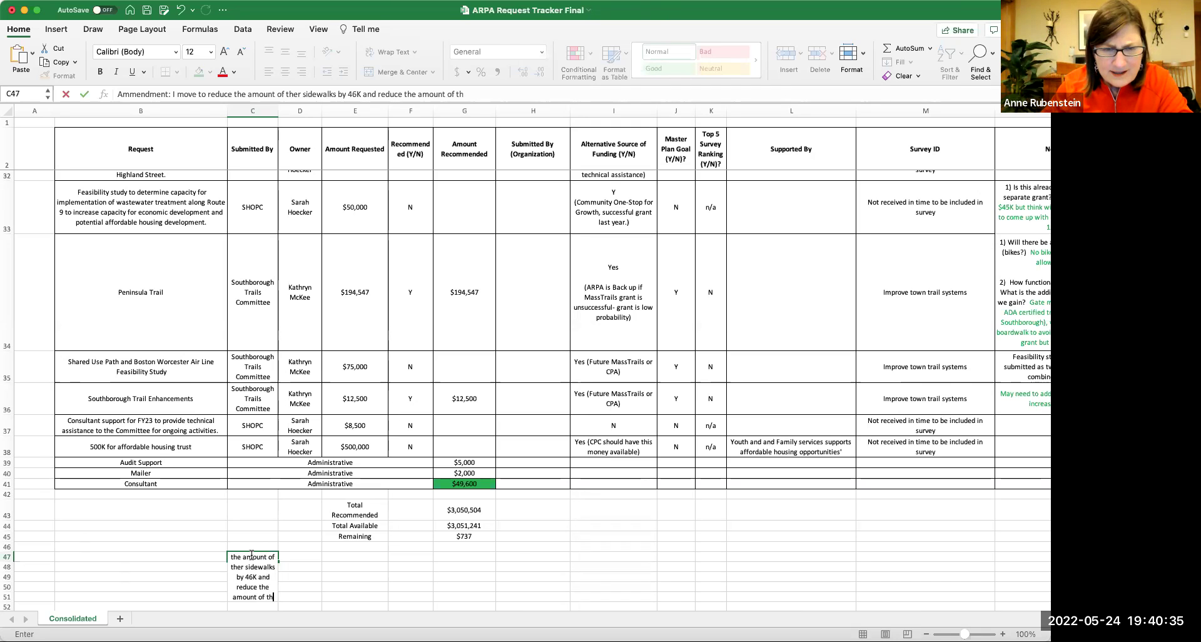
type("health")
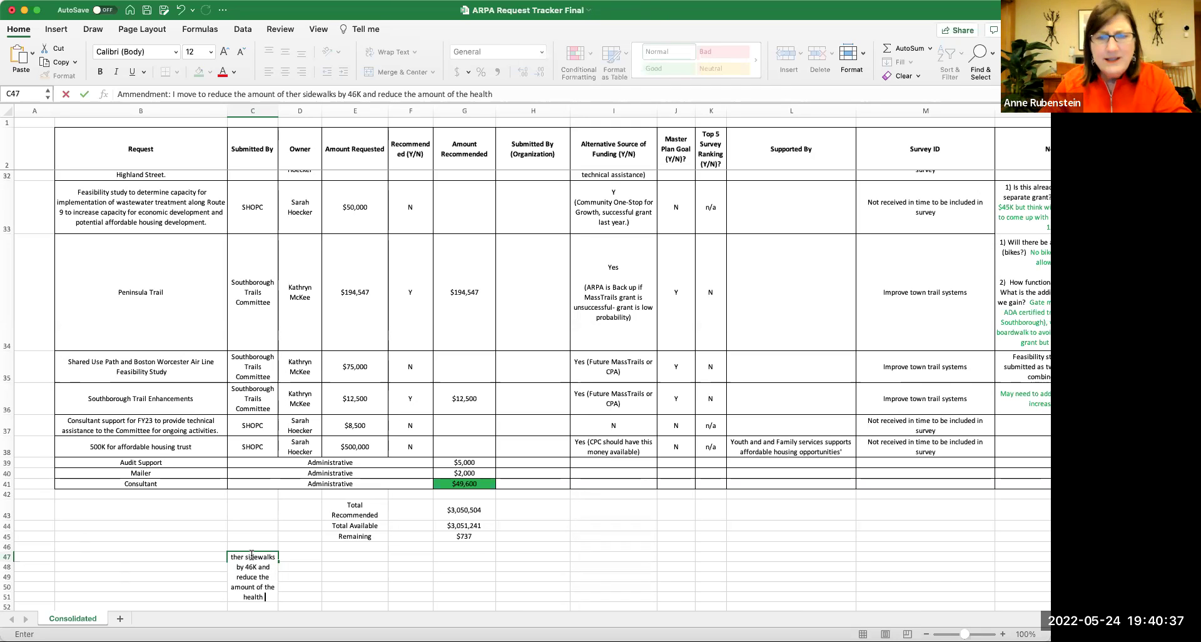
key("BackSpace")
key("BackSpace")
key("BackSpace")
key("BackSpace")
type("th director")
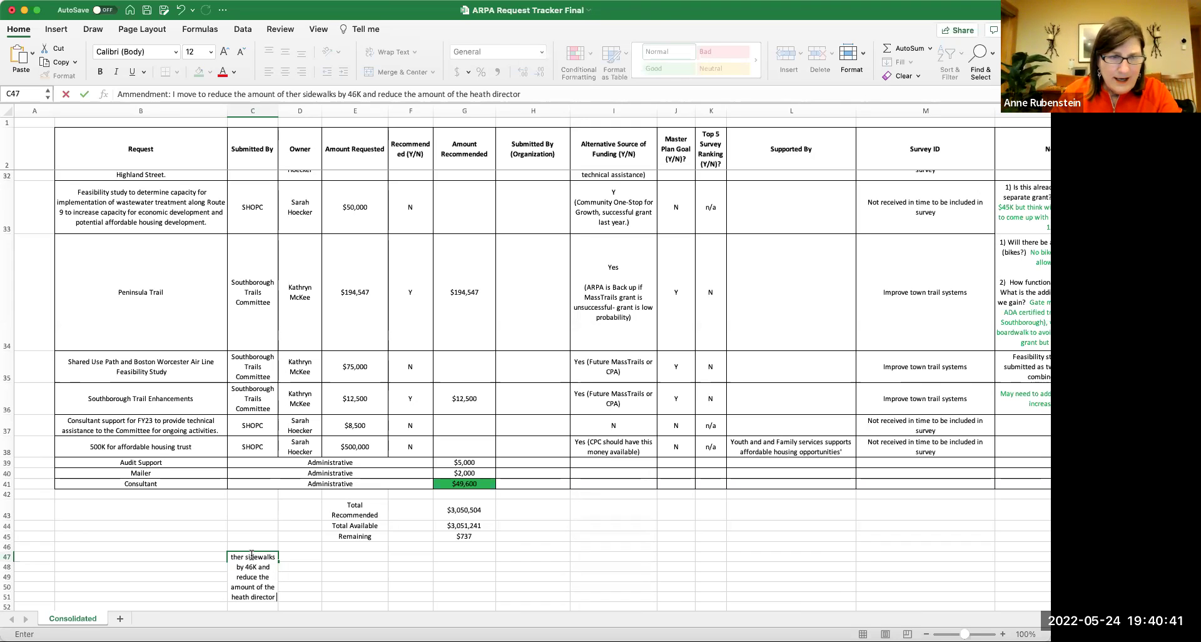
type(" position to")
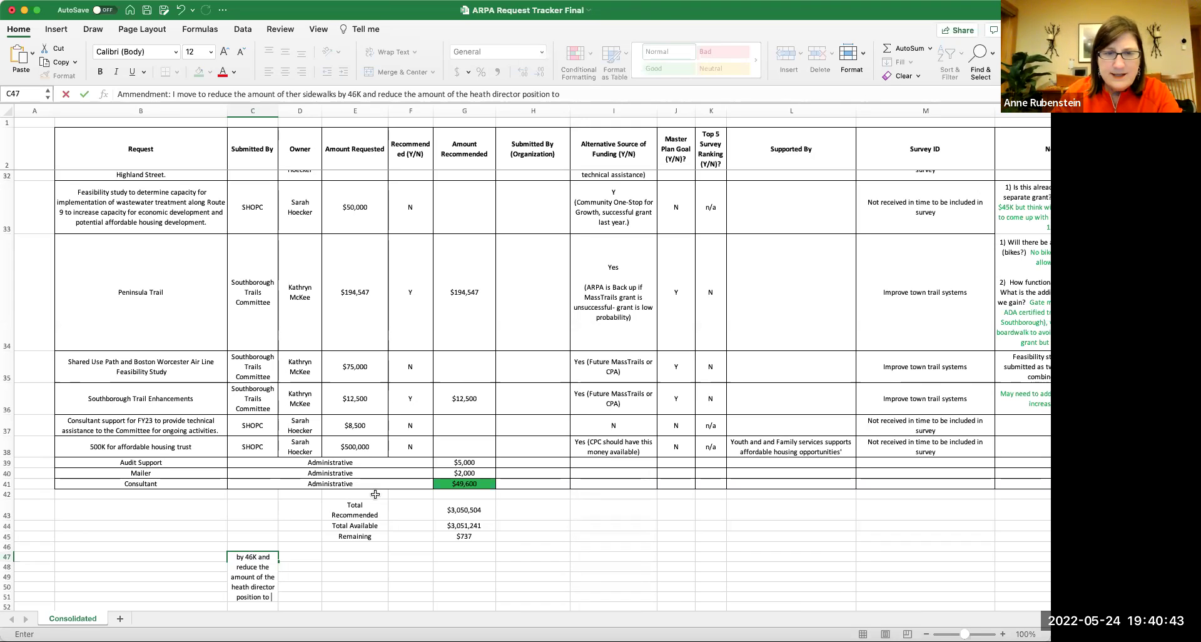
- Extend the C47 motion with the reason "account for an increase in the consultant"
scroll(363, 460, "up", 2)
scroll(362, 460, "up", 5)
scroll(375, 466, "down", 6)
scroll(380, 470, "down", 5)
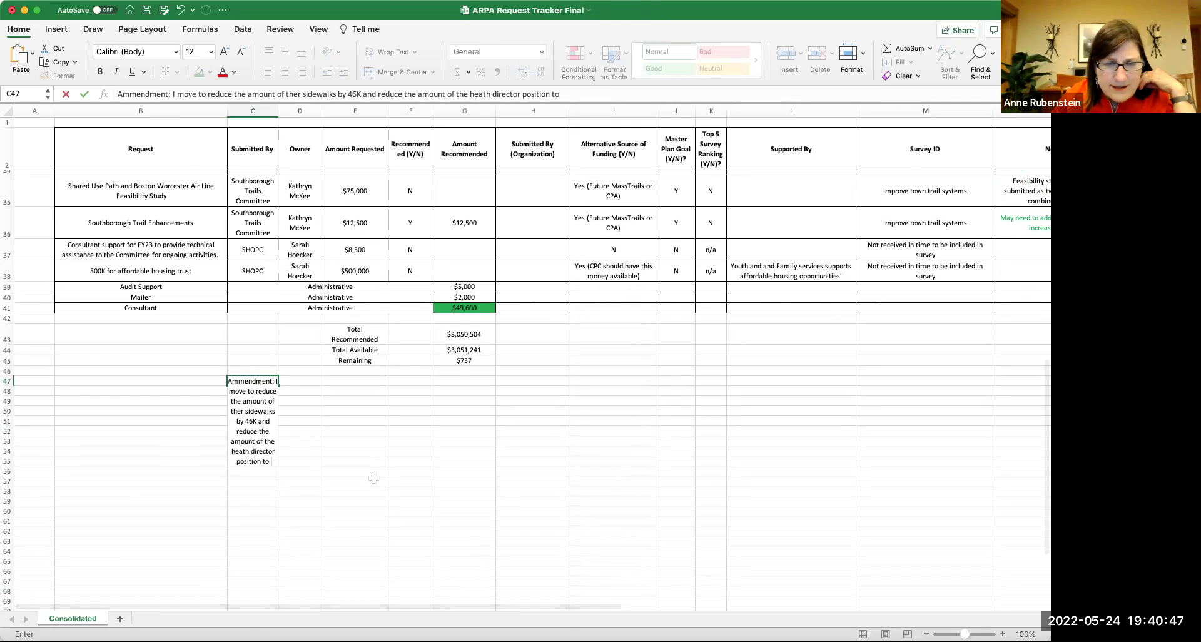
type("account for  ")
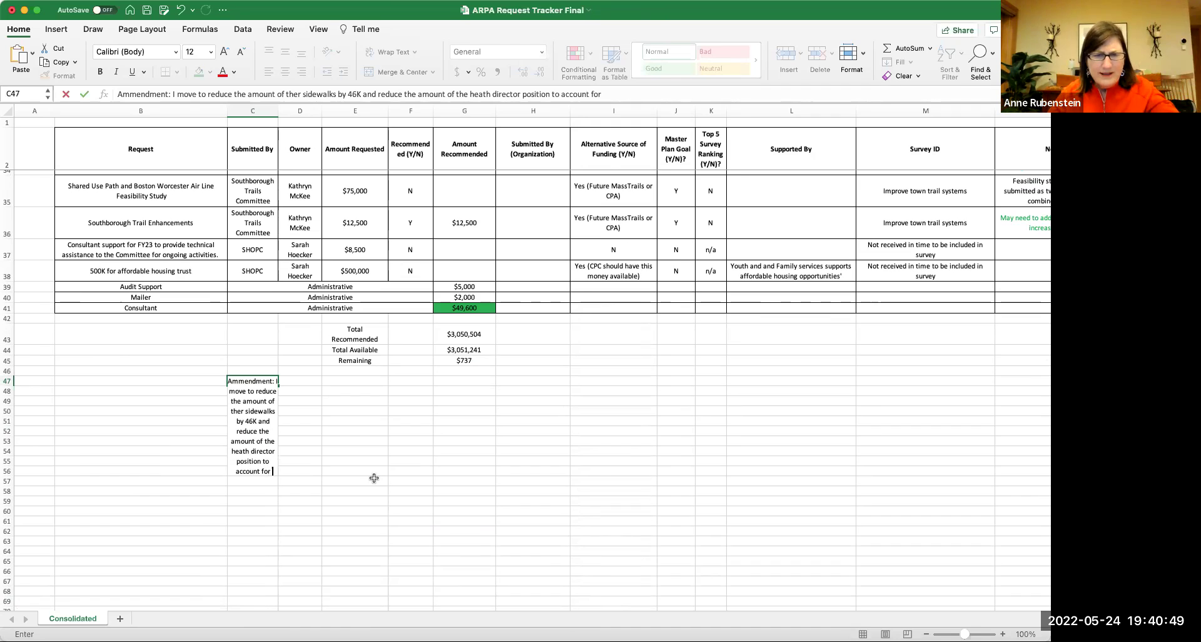
type("an increase in the ")
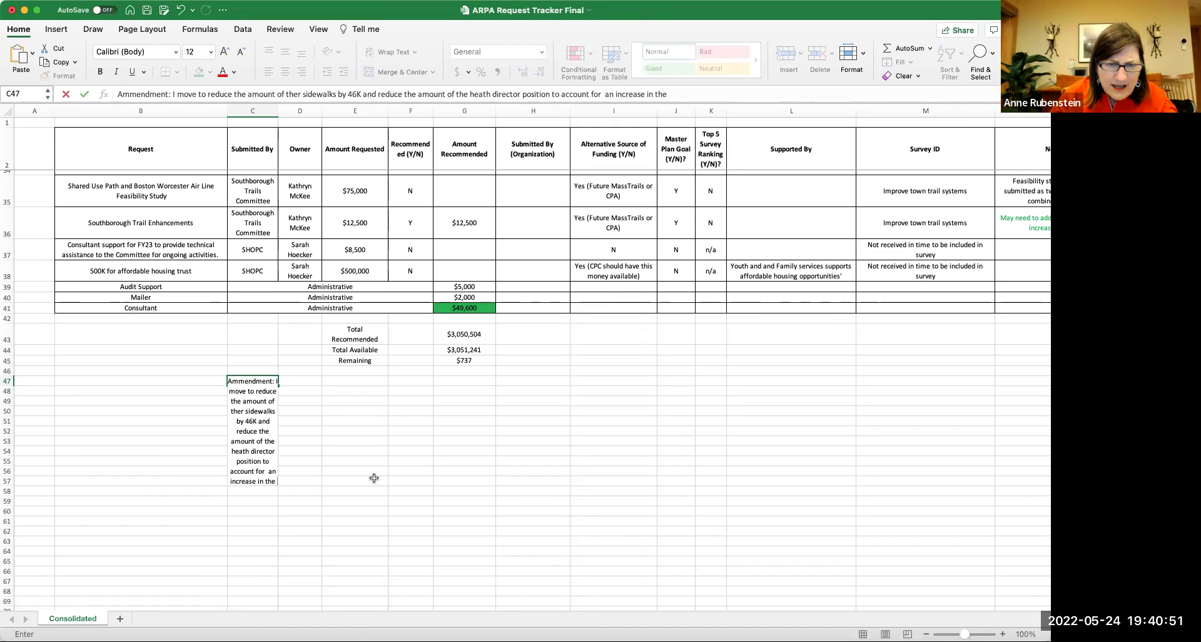
type("con")
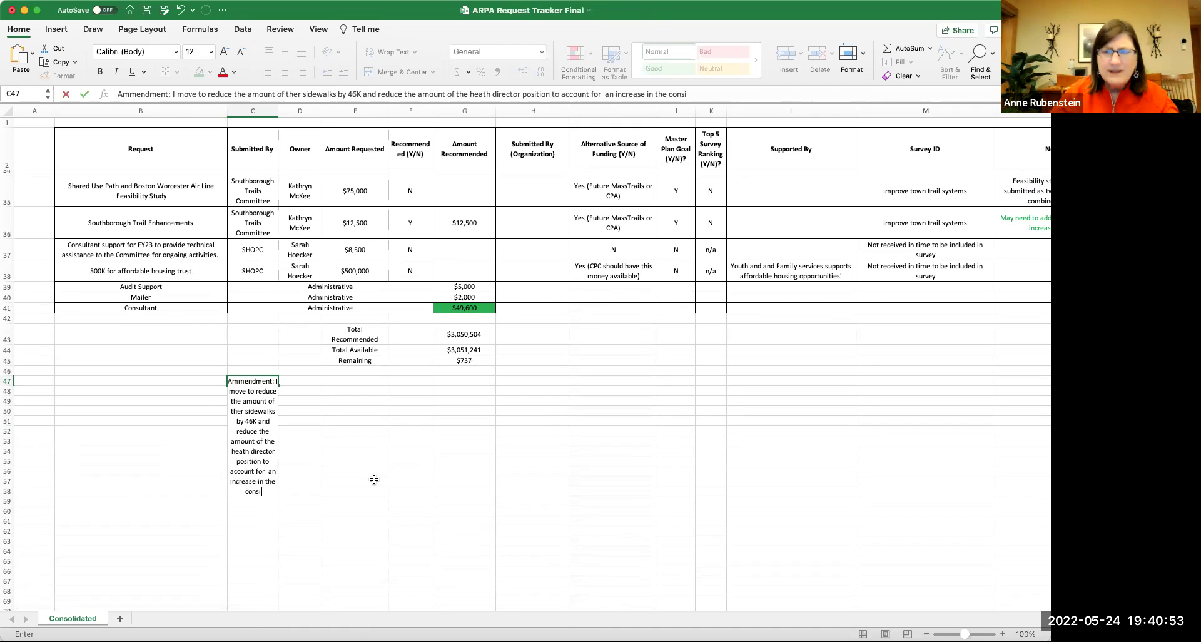
type("sultant")
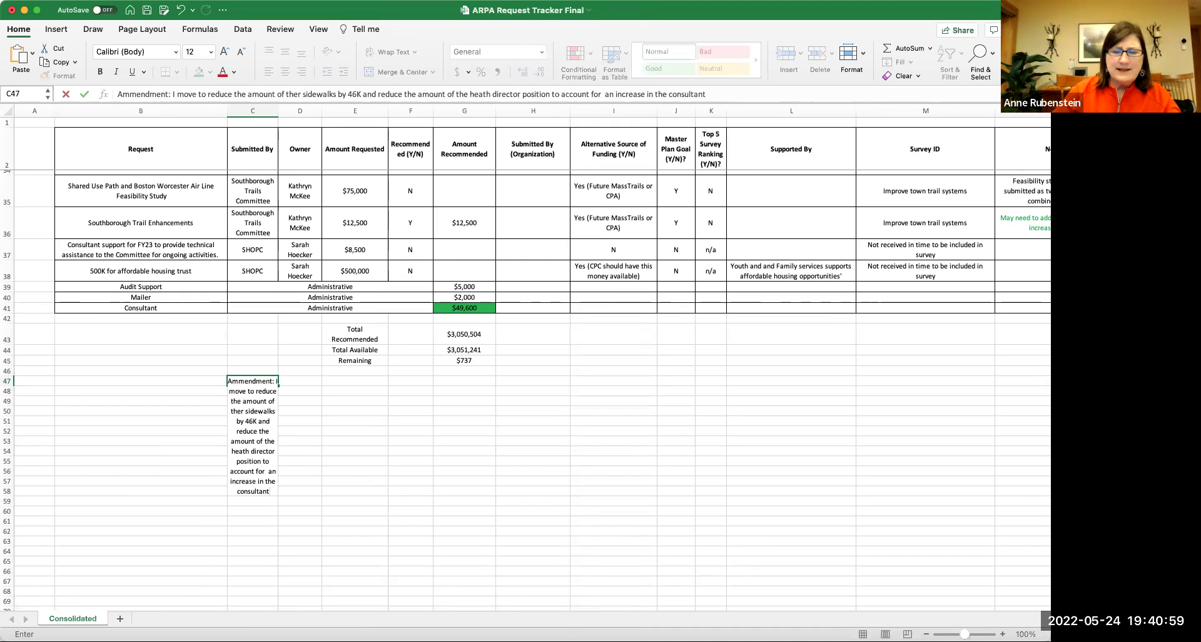
- Finish the C47 motion with "budget to $49,600" and correct "ther" to "the" before "sidewalks"
scroll(275, 491, "up", 2)
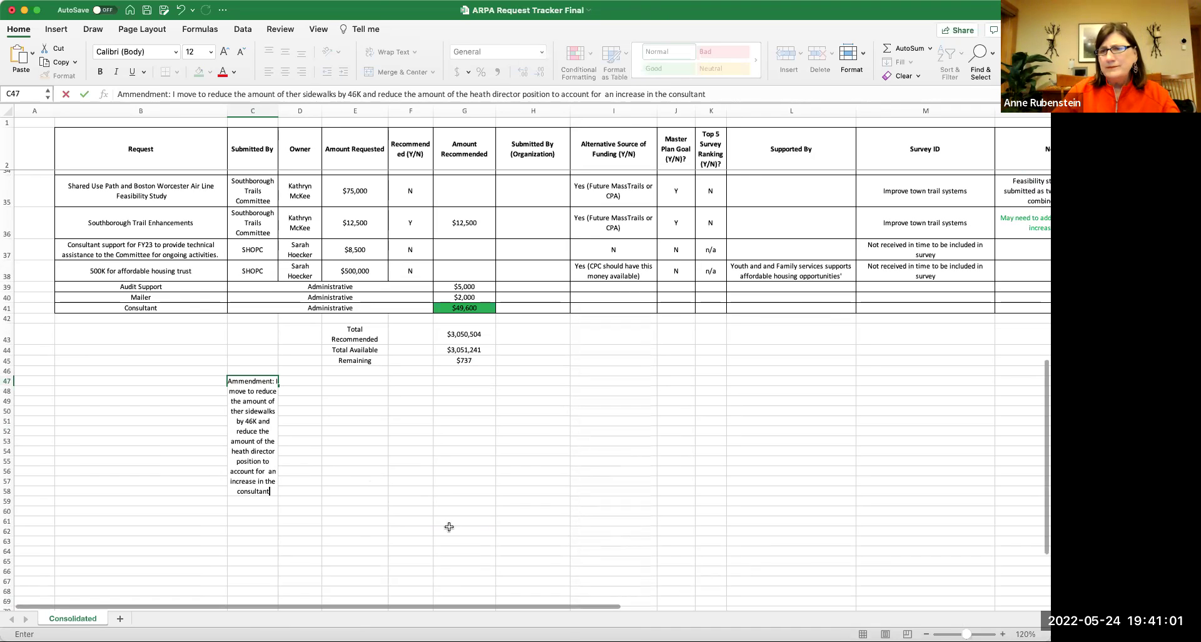
scroll(274, 491, "down", 2)
left_click(269, 500)
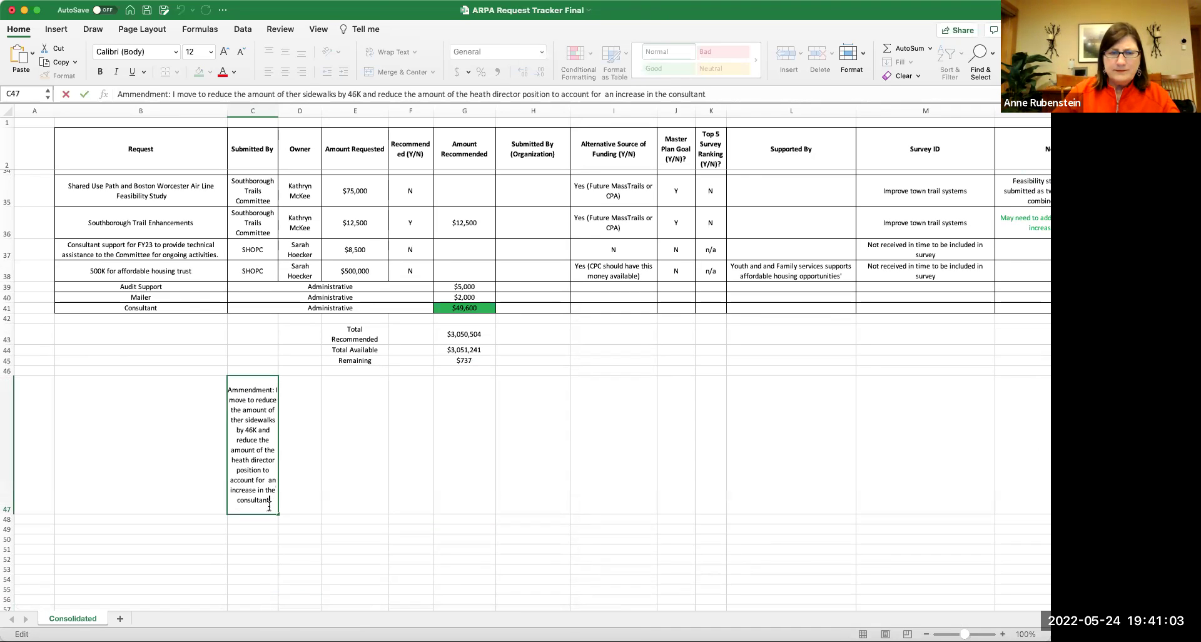
type("budget to")
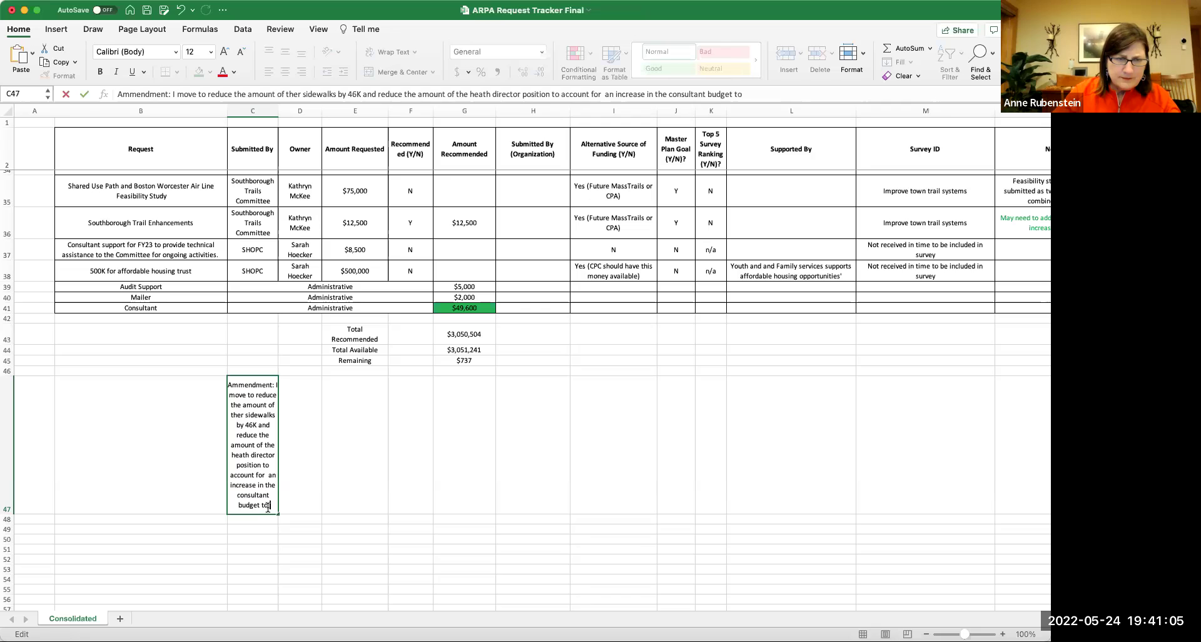
type(" $49")
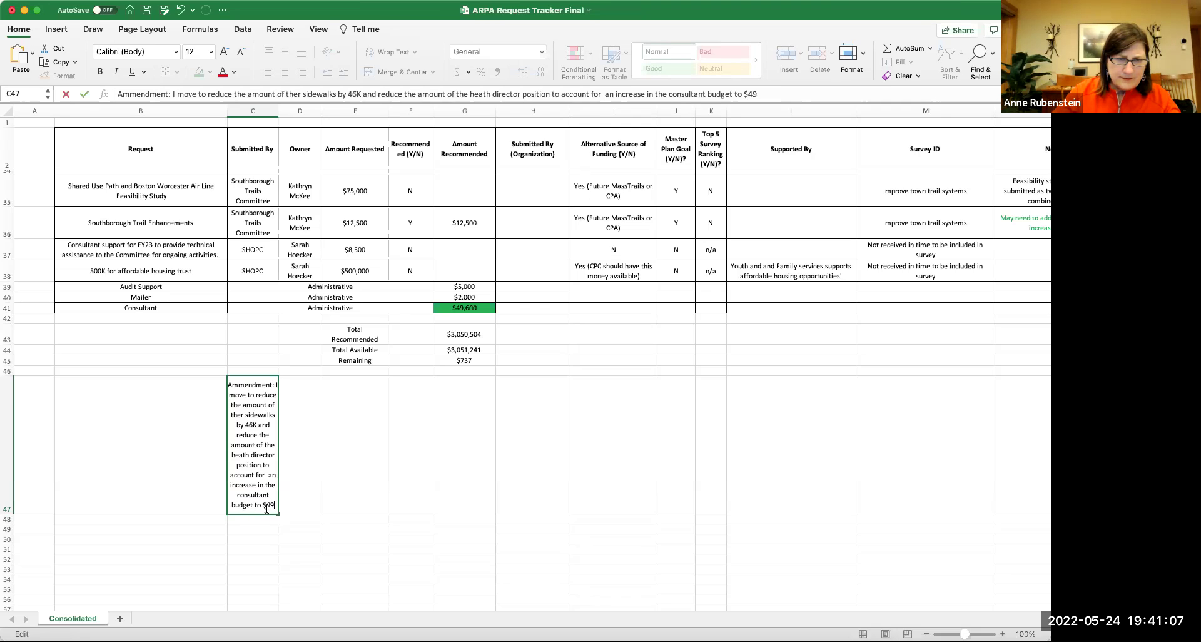
type(",600")
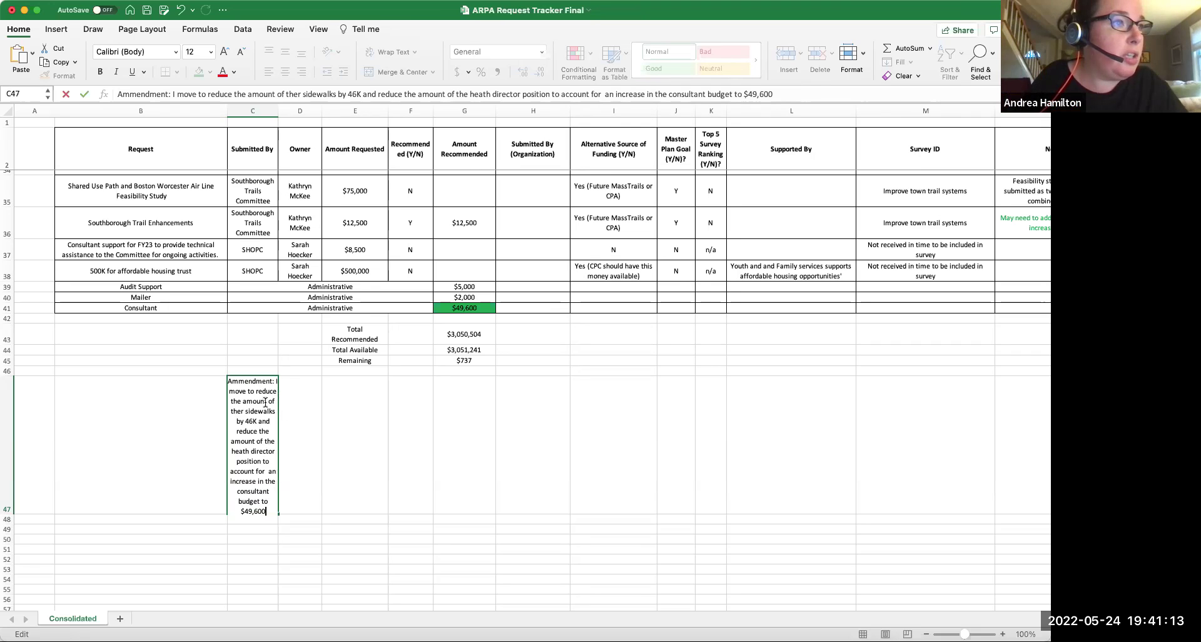
left_click(249, 411)
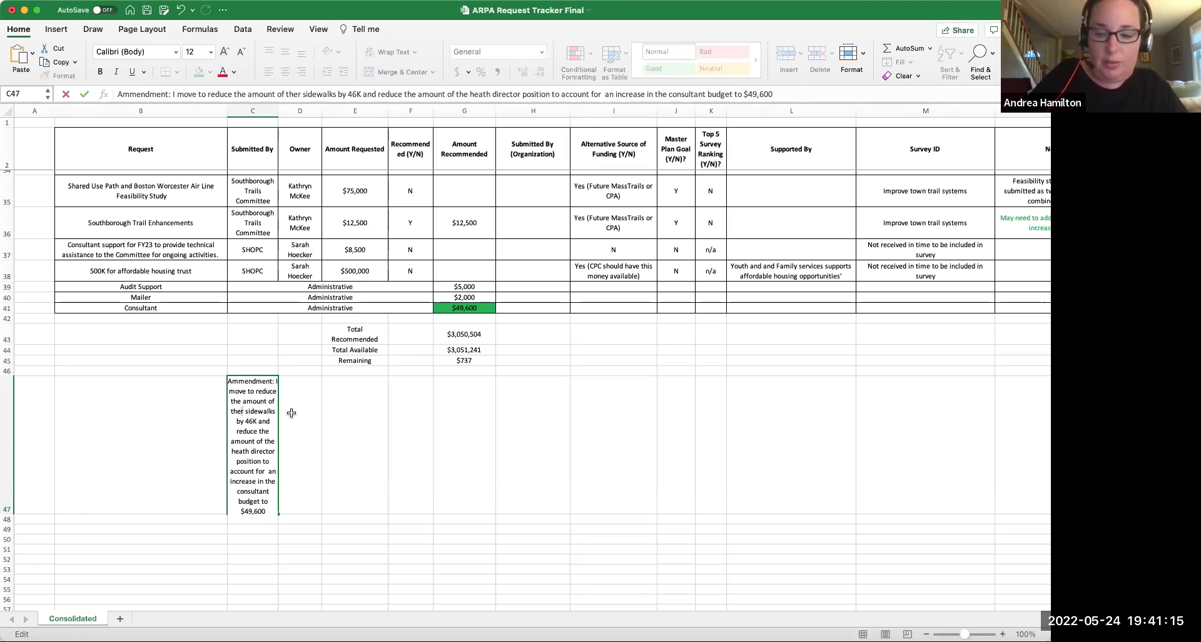
key("BackSpace")
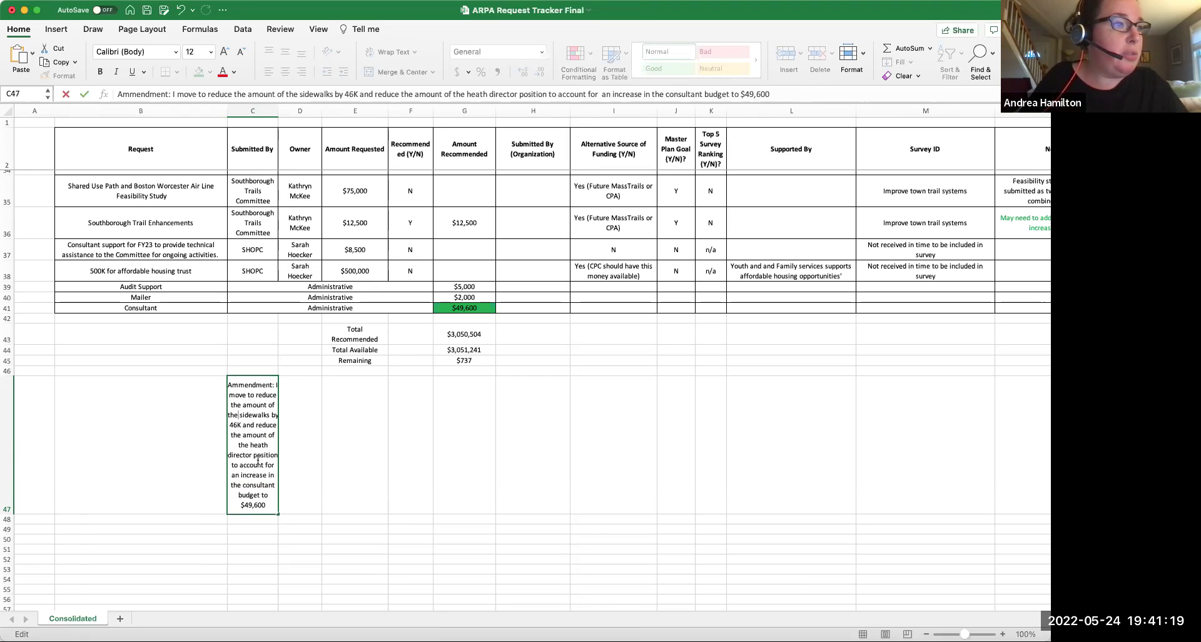
- Insert the amount $101825 after "heath director position to" in the C47 motion and commit the text
scroll(294, 472, "up", 10)
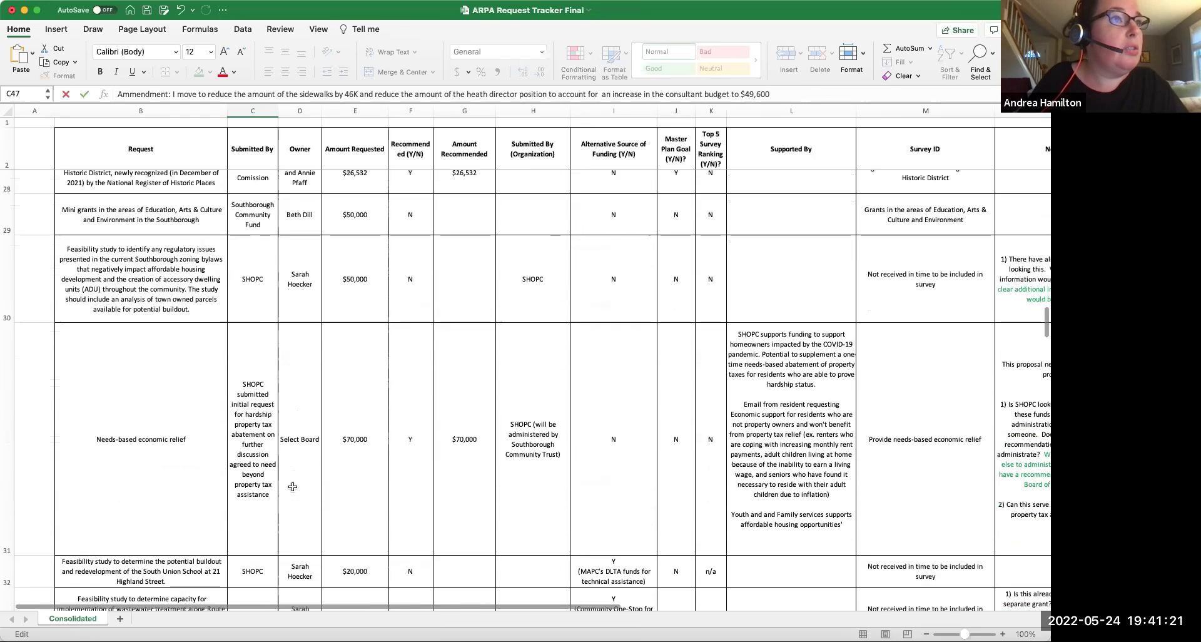
right_click(291, 491)
key("Escape")
scroll(261, 462, "up", 5)
scroll(263, 463, "down", 8)
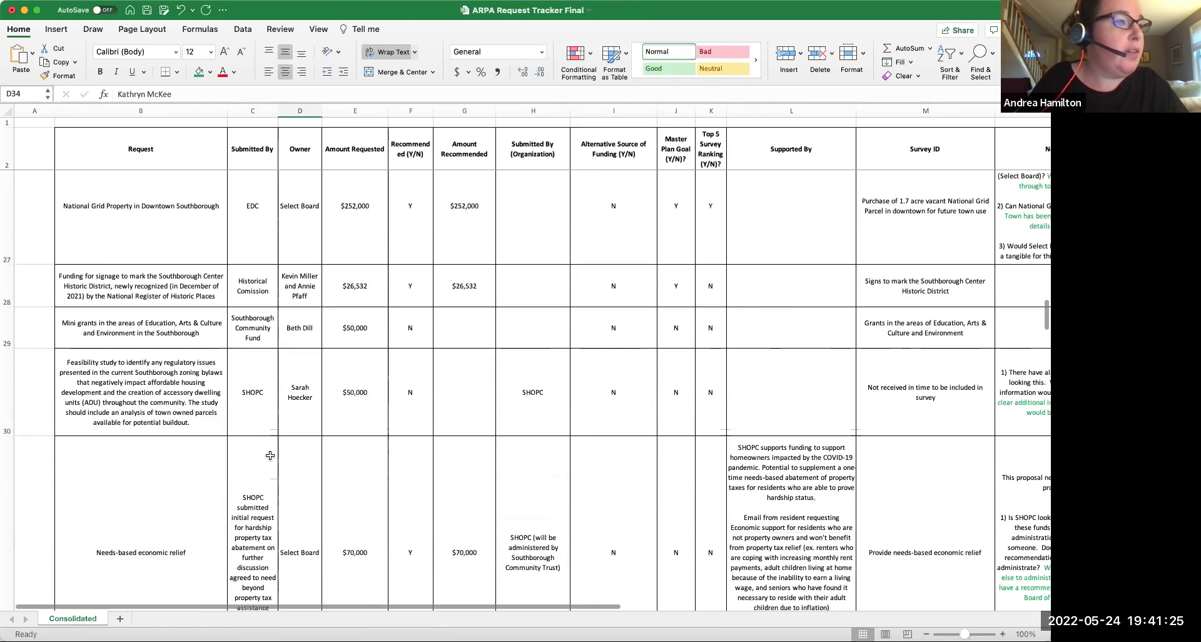
scroll(273, 463, "down", 5)
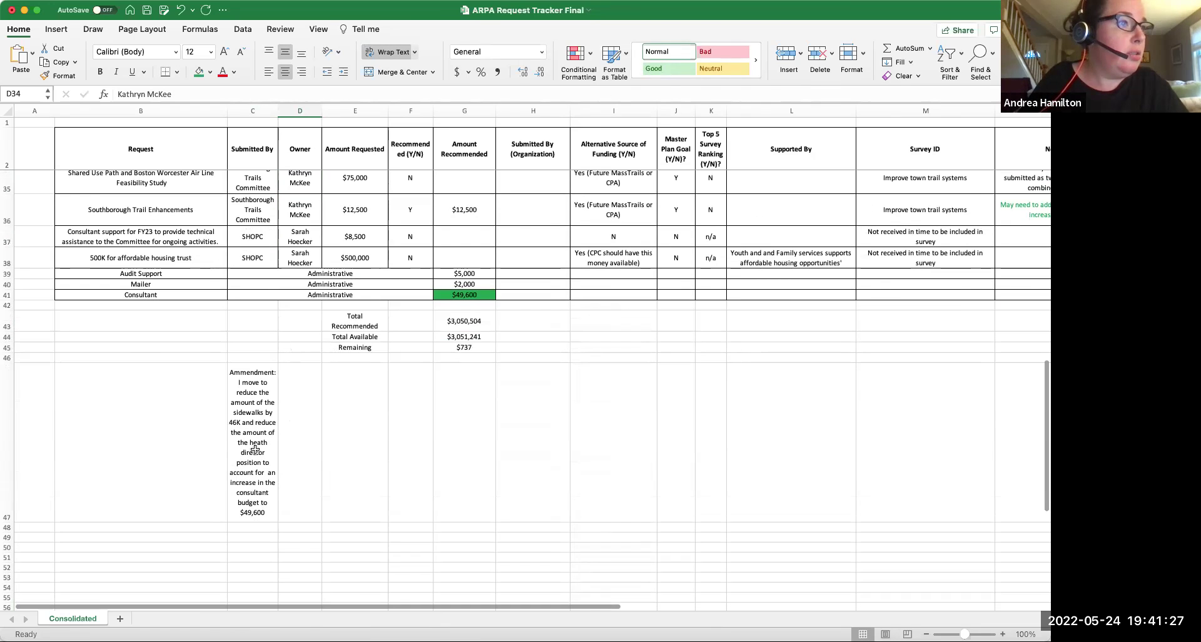
double_click(254, 452)
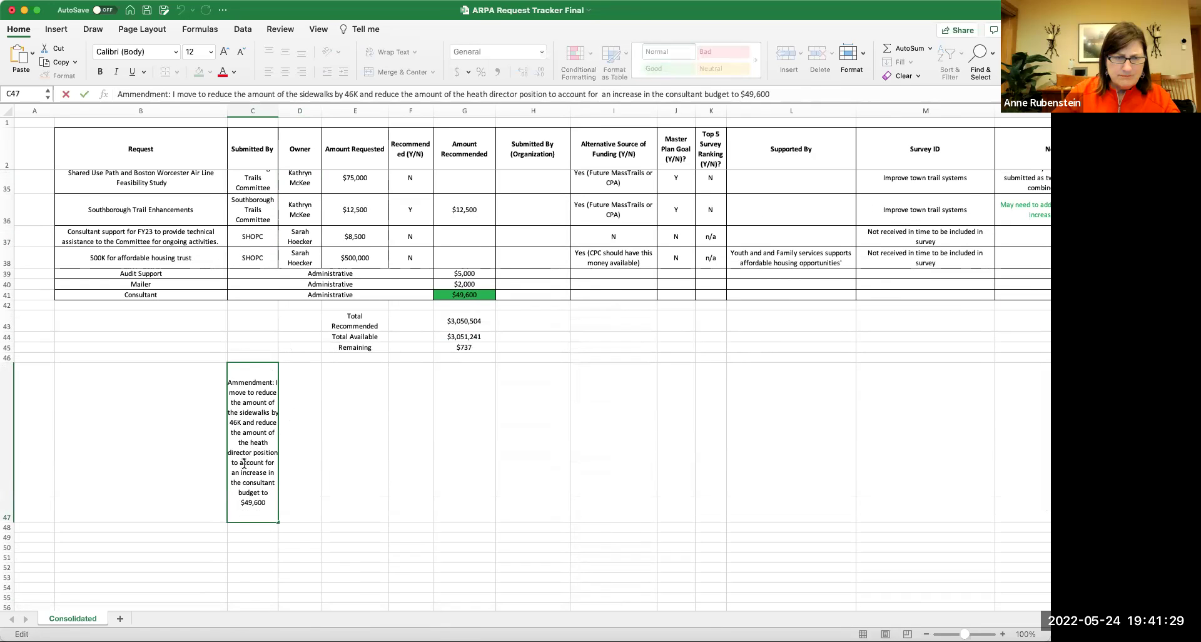
type("$101")
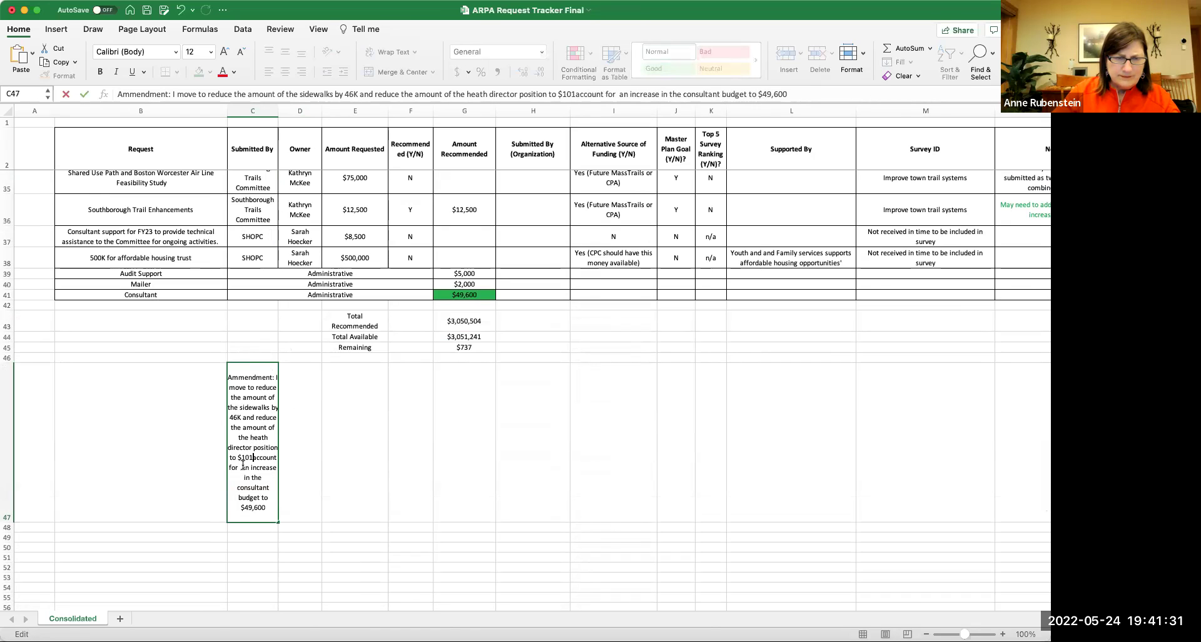
type("825")
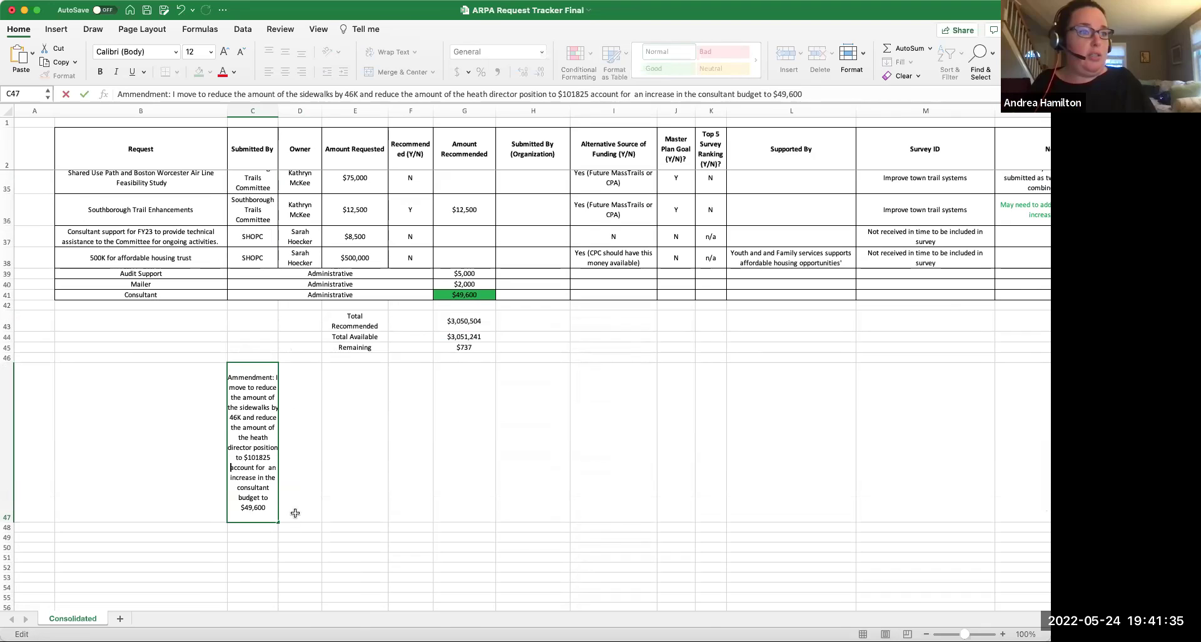
left_click(295, 513)
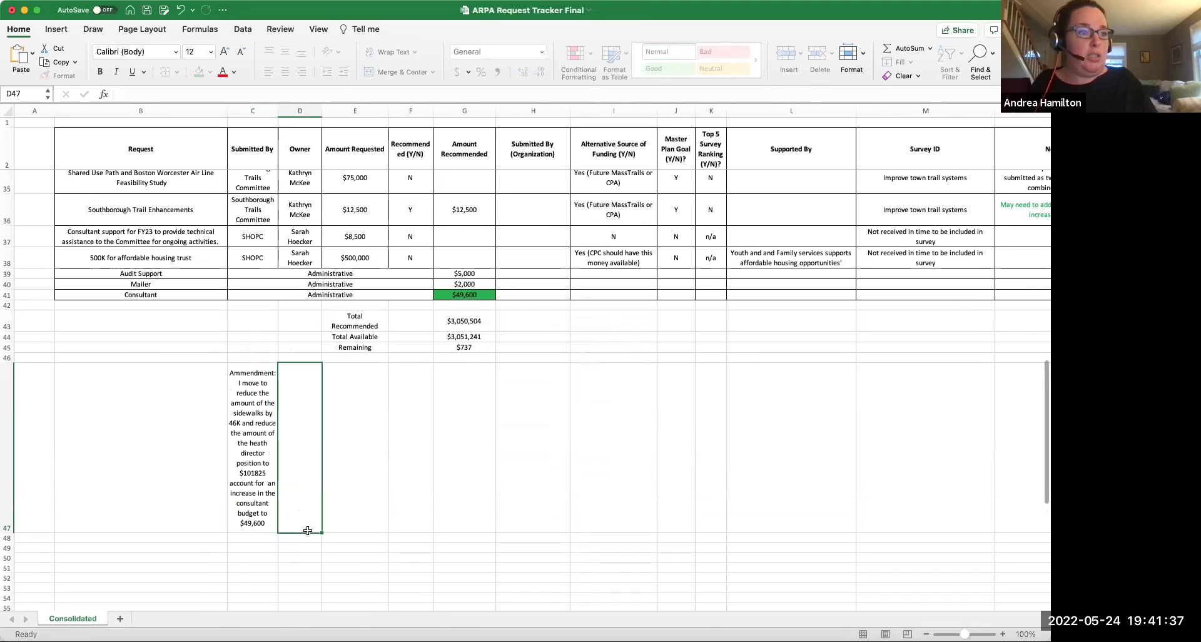
- Review the amendment motion in C47 against the totals above it and highlight its full text
left_click(252, 512)
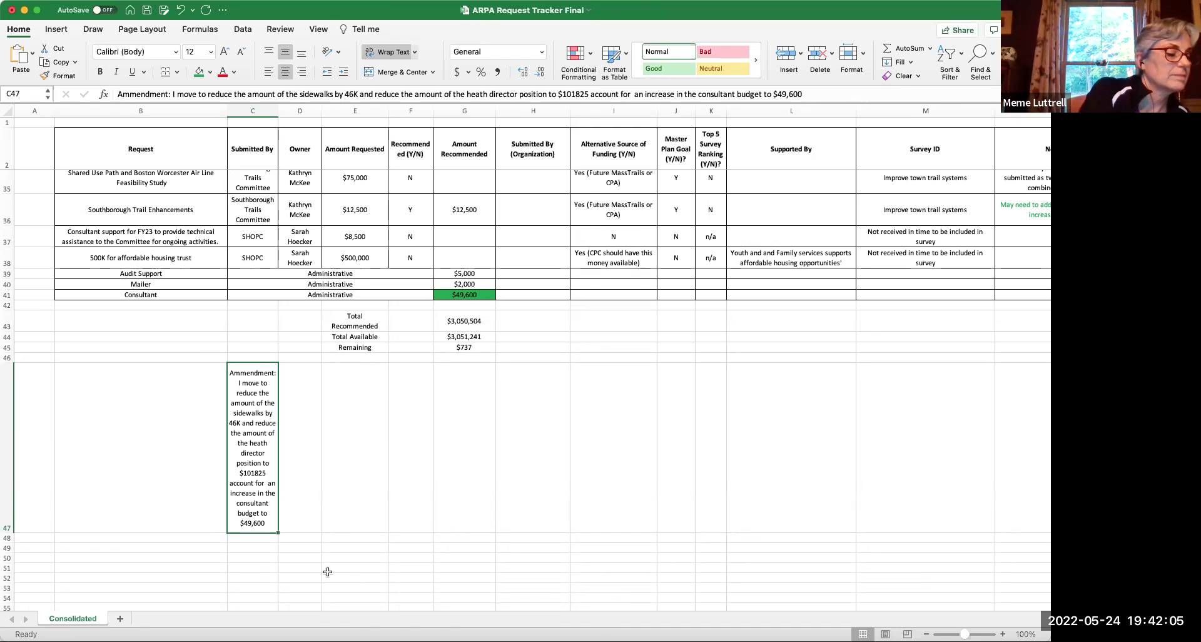
left_click(309, 504)
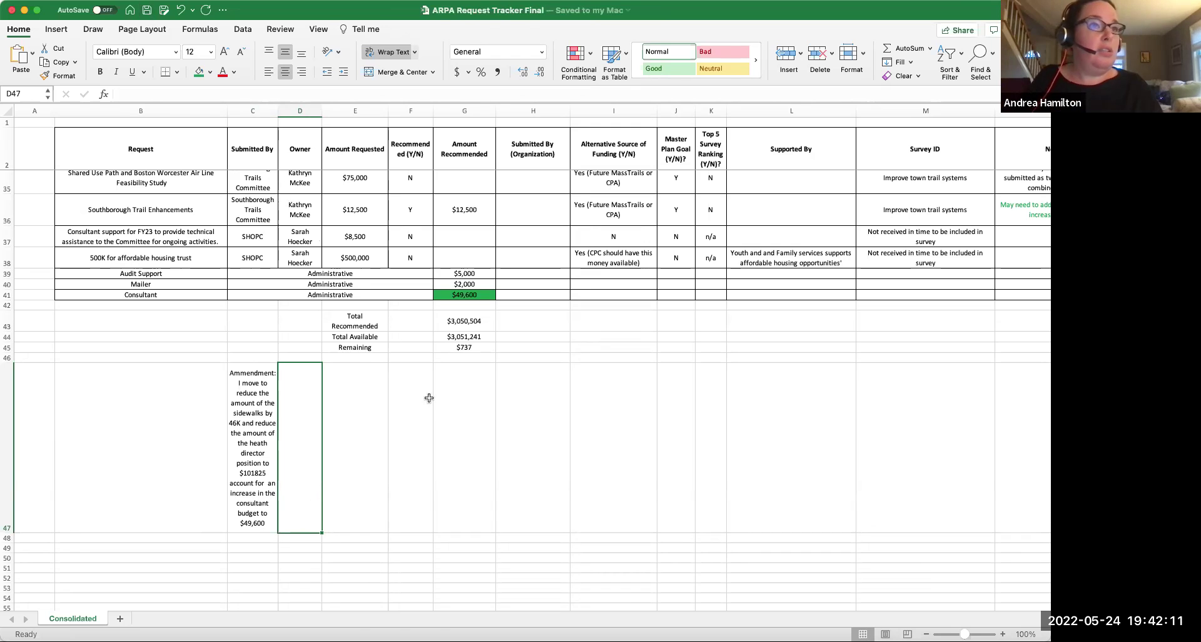
left_click(443, 419)
scroll(443, 419, "up", 5)
scroll(438, 422, "up", 3)
scroll(424, 429, "down", 10)
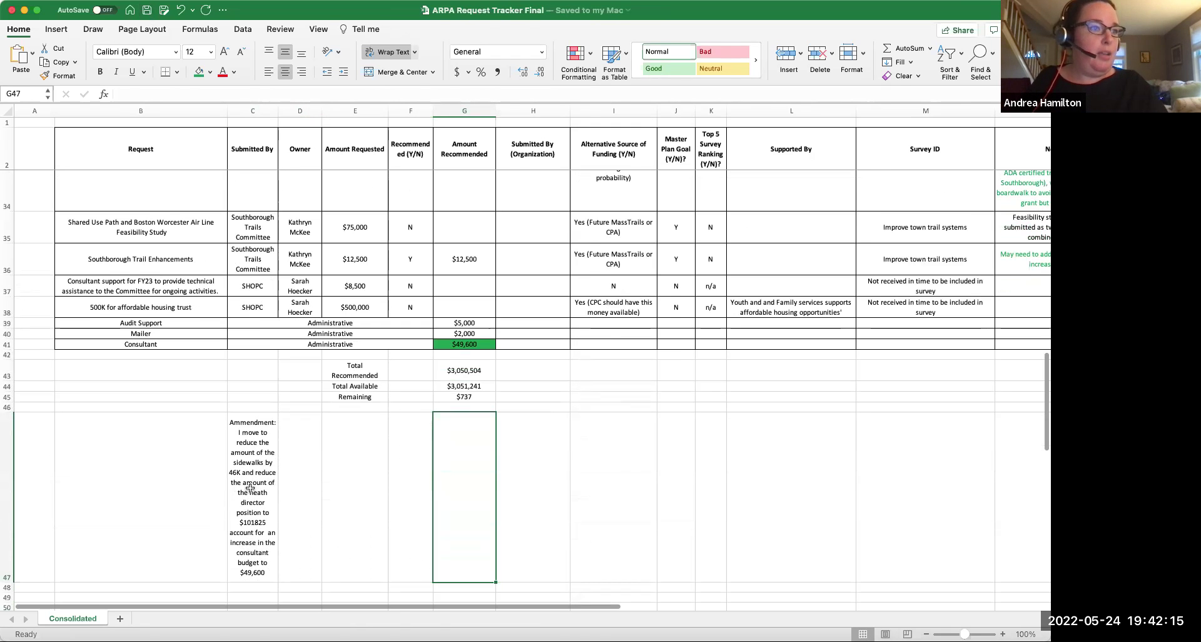
scroll(250, 489, "down", 3)
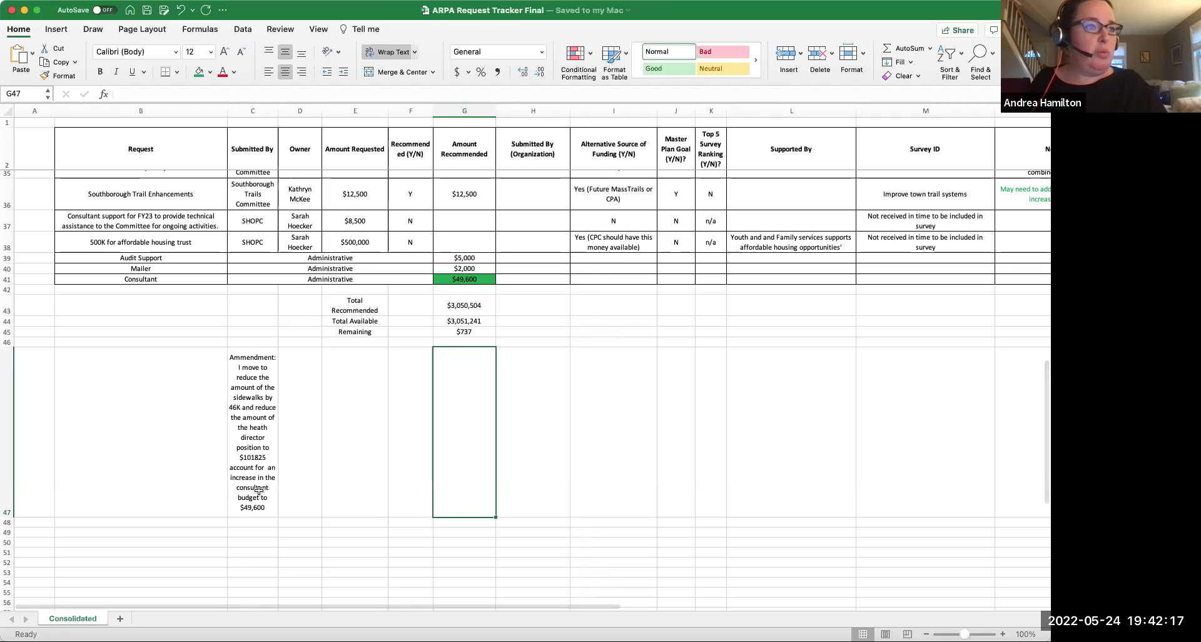
double_click(269, 488)
left_click_drag(266, 502, 219, 363)
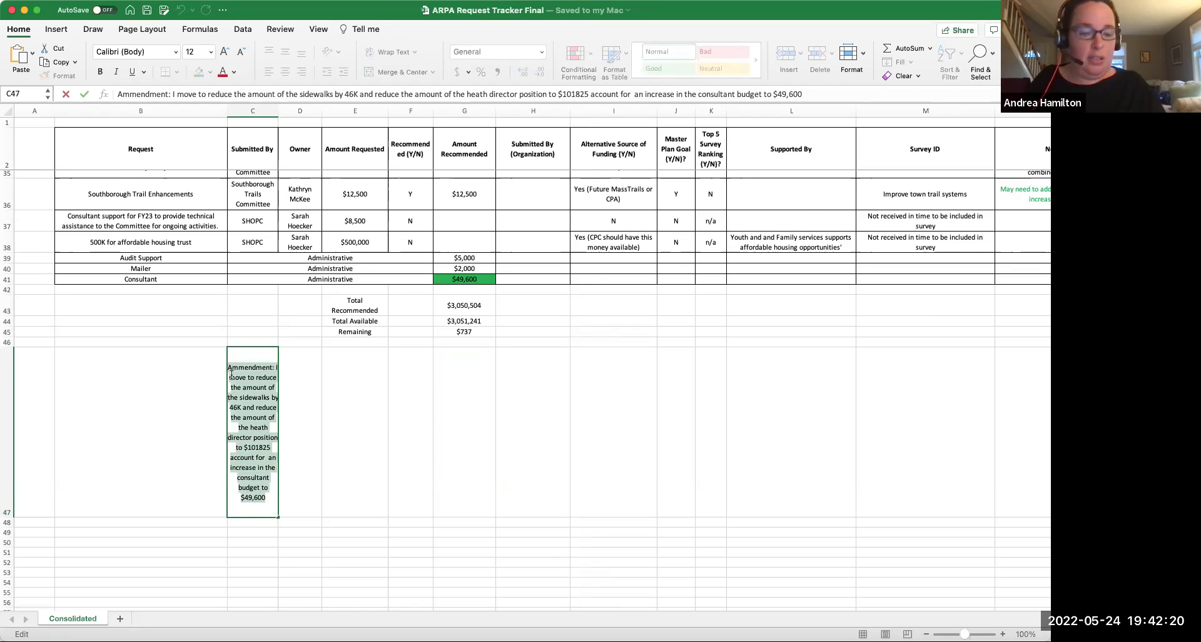
left_click(302, 401)
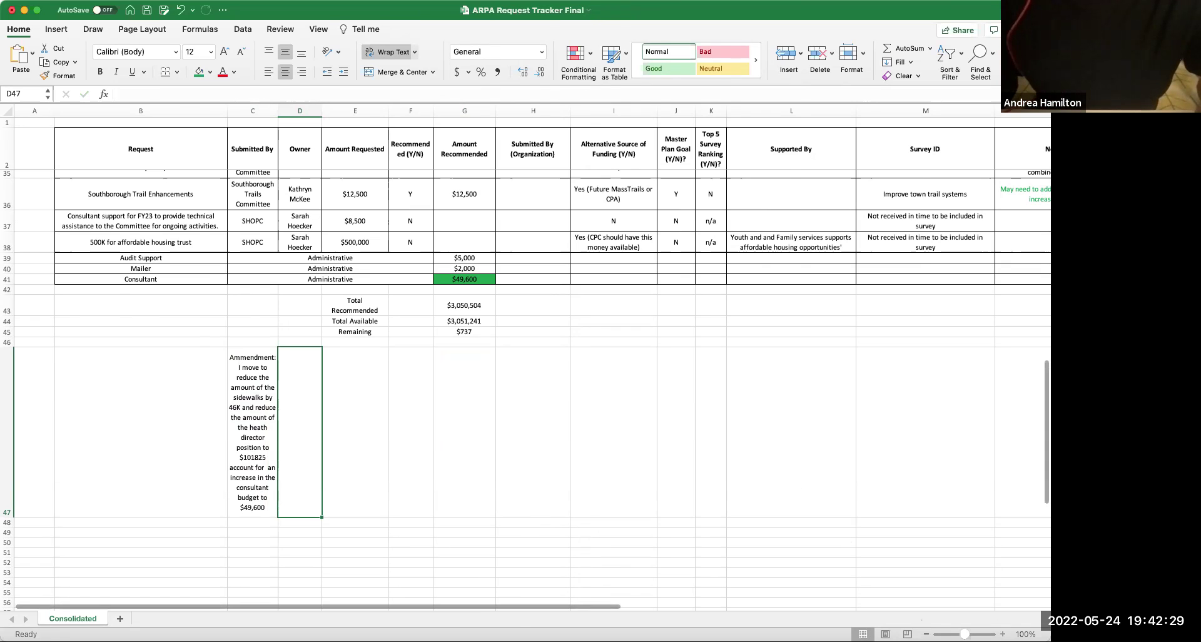
- Enlarge the worksheet view to 120% around the amendment motion and the totals
left_click(985, 628)
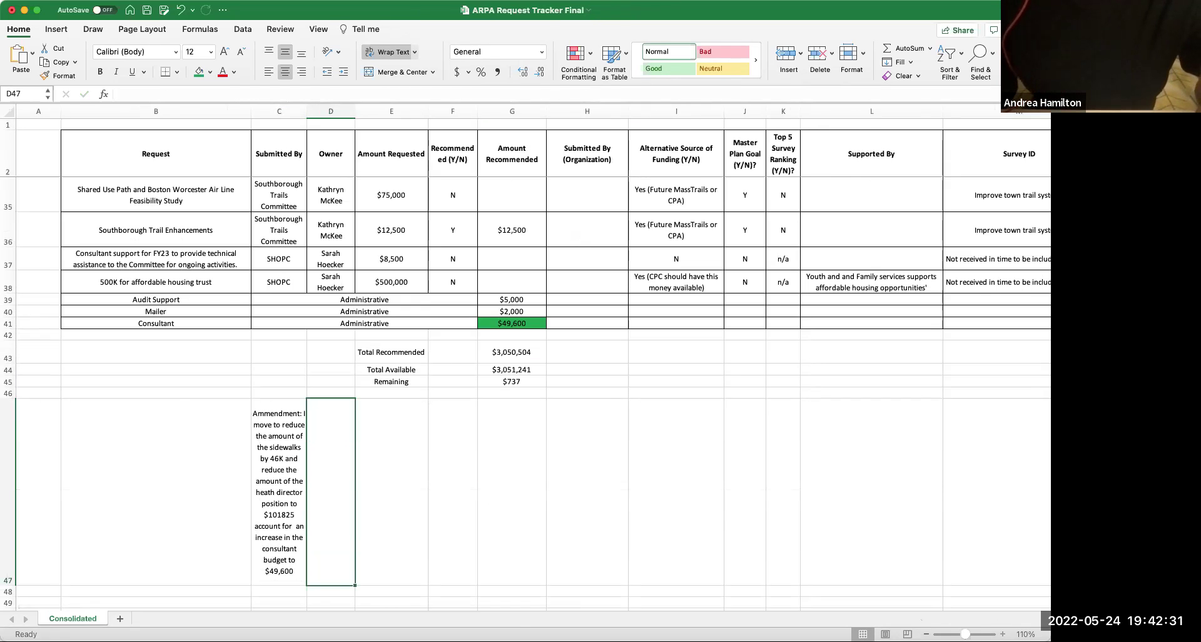
scroll(893, 572, "up", 1)
scroll(892, 572, "down", 1)
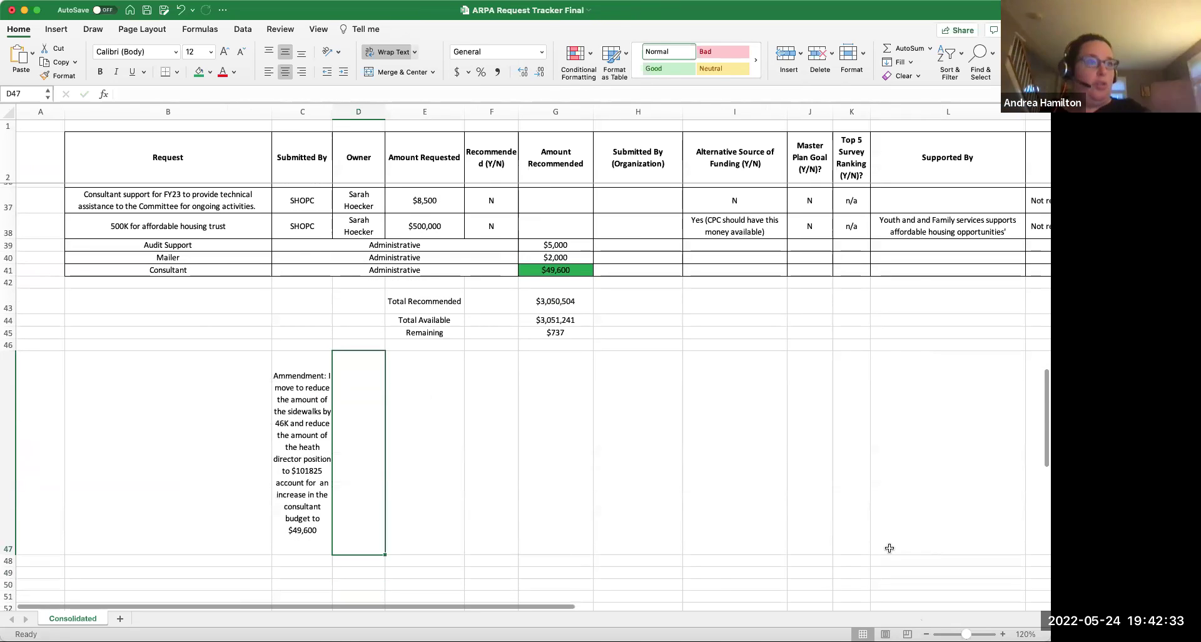
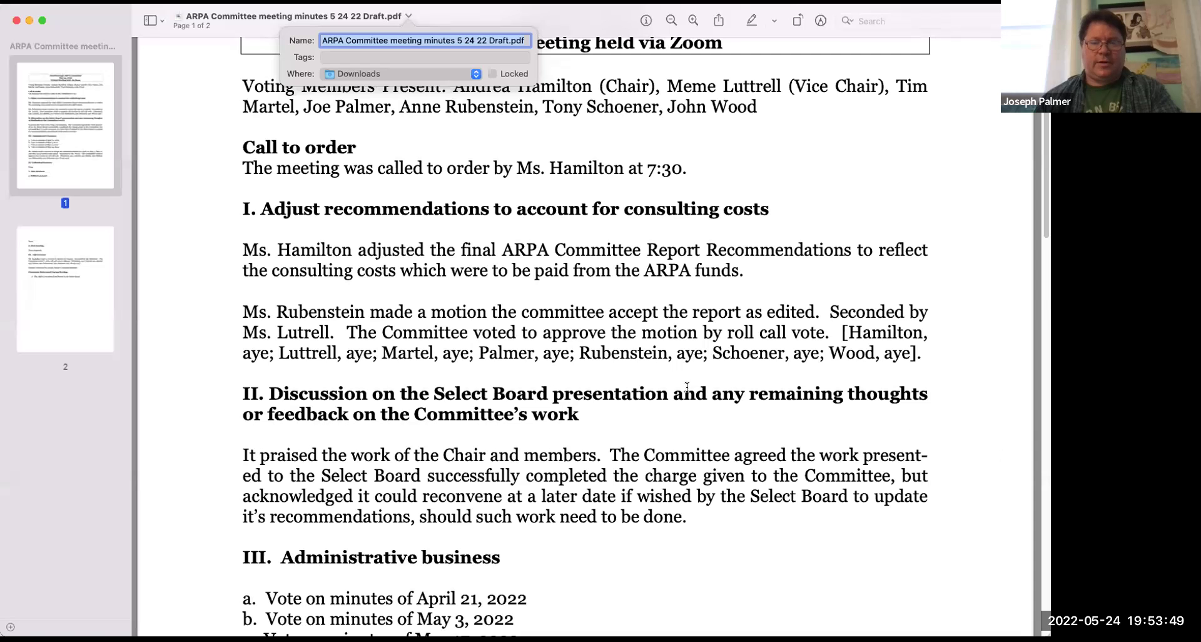
- Read items I to III on page 1 of the ARPA Committee meeting minutes 5 24 22 draft
scroll(679, 385, "down", 2)
scroll(673, 379, "down", 1)
scroll(659, 373, "down", 2)
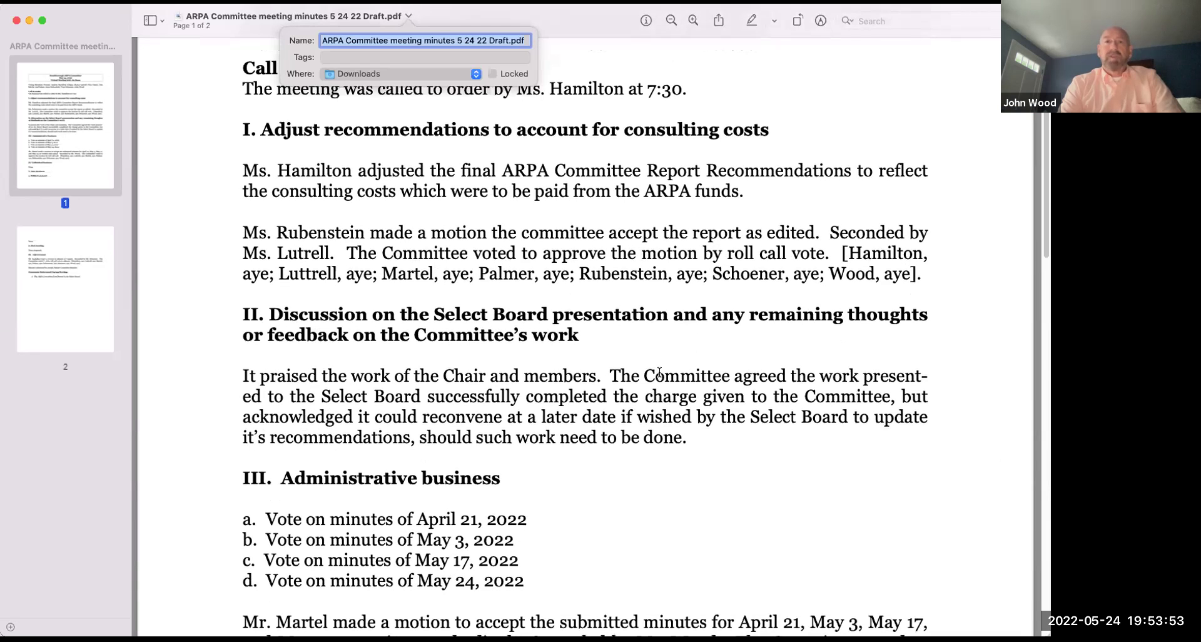
scroll(659, 374, "down", 1)
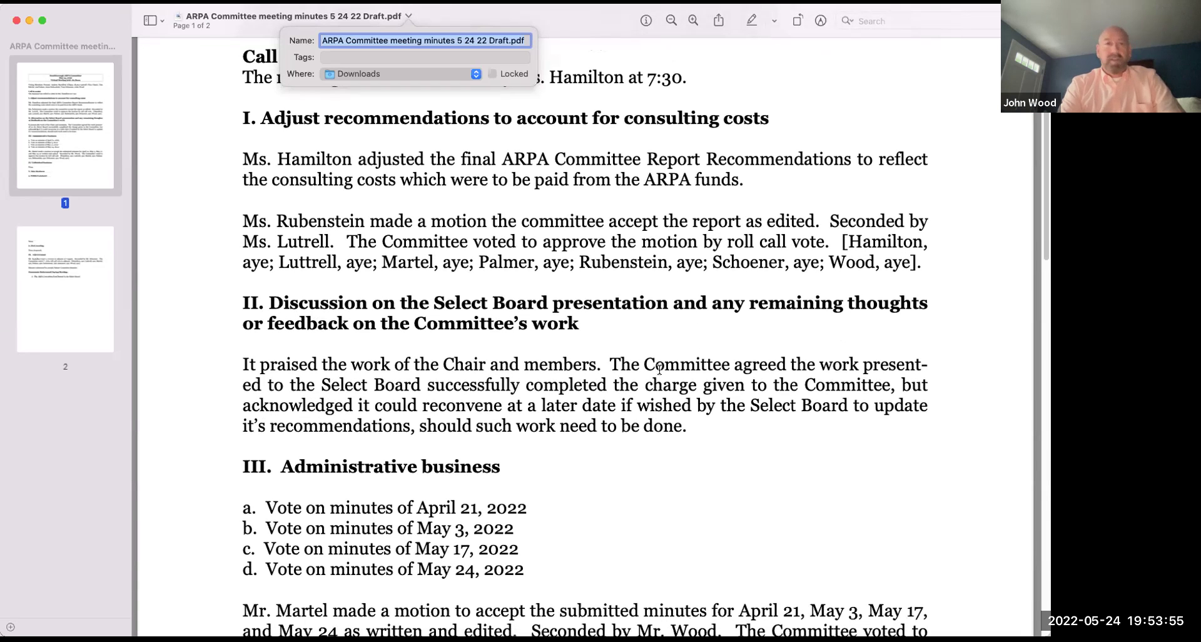
scroll(659, 369, "down", 3)
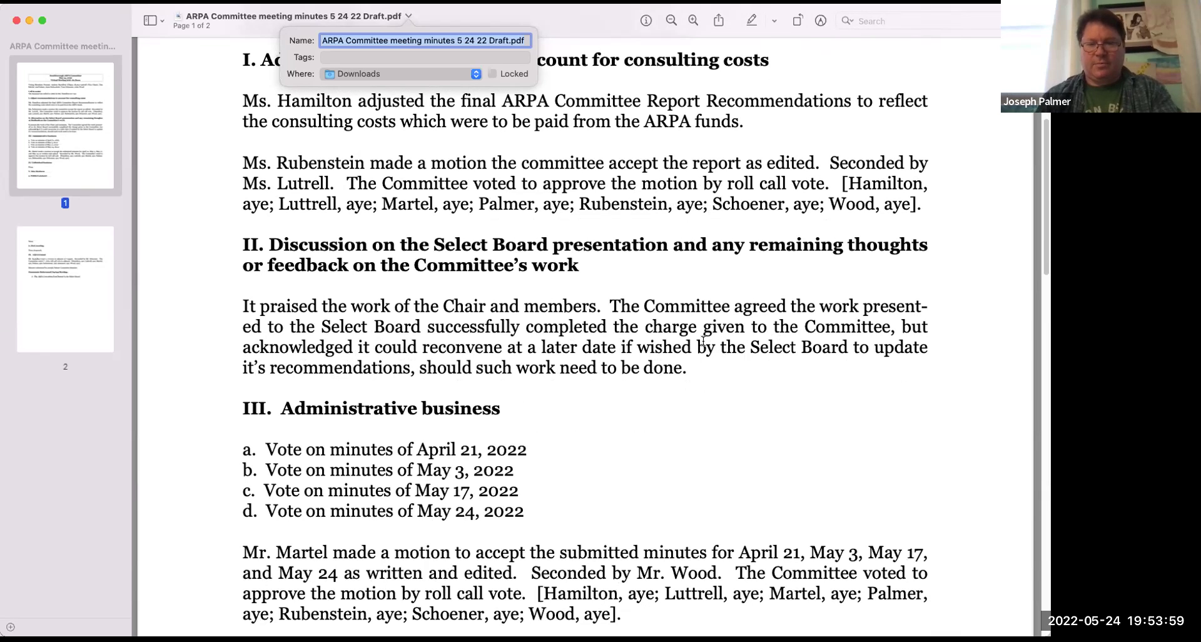
scroll(545, 308, "up", 4)
scroll(540, 308, "up", 2)
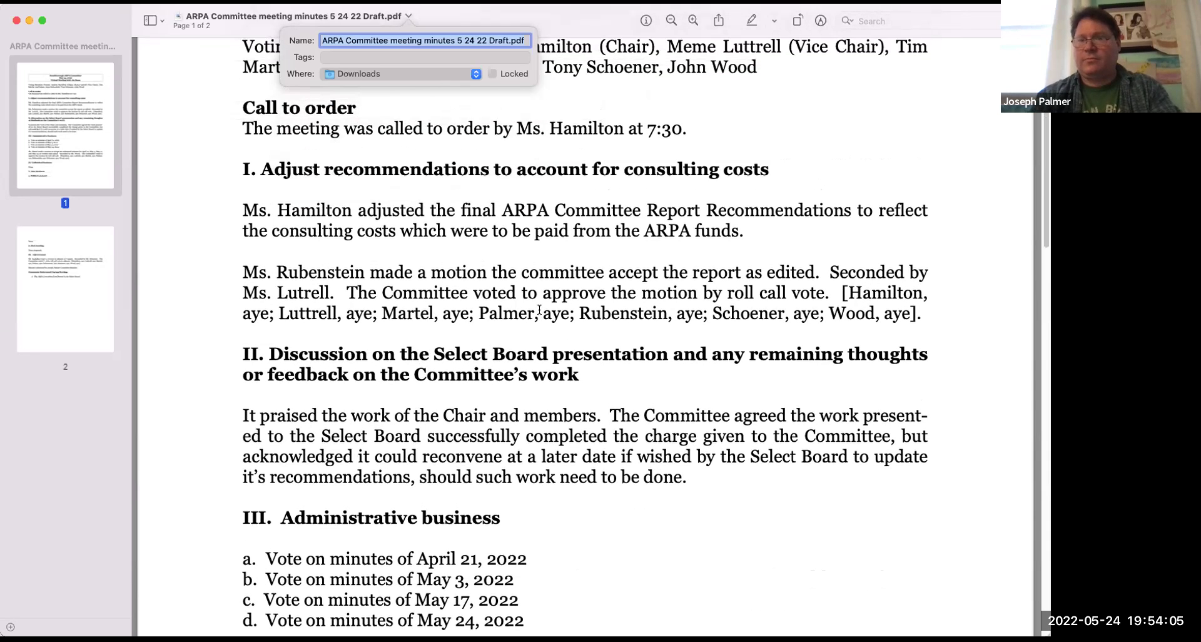
scroll(539, 309, "down", 4)
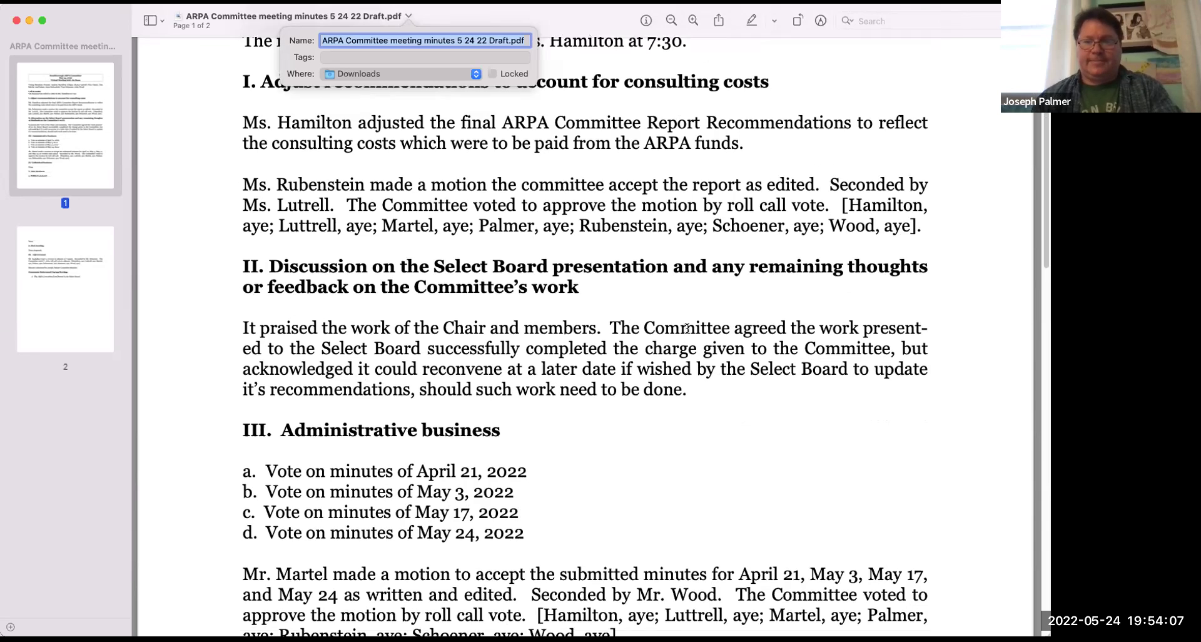
- Check the adjournment section of the draft minutes, dismiss the file name details and return to the consulting costs item
scroll(688, 327, "down", 20)
scroll(683, 327, "down", 15)
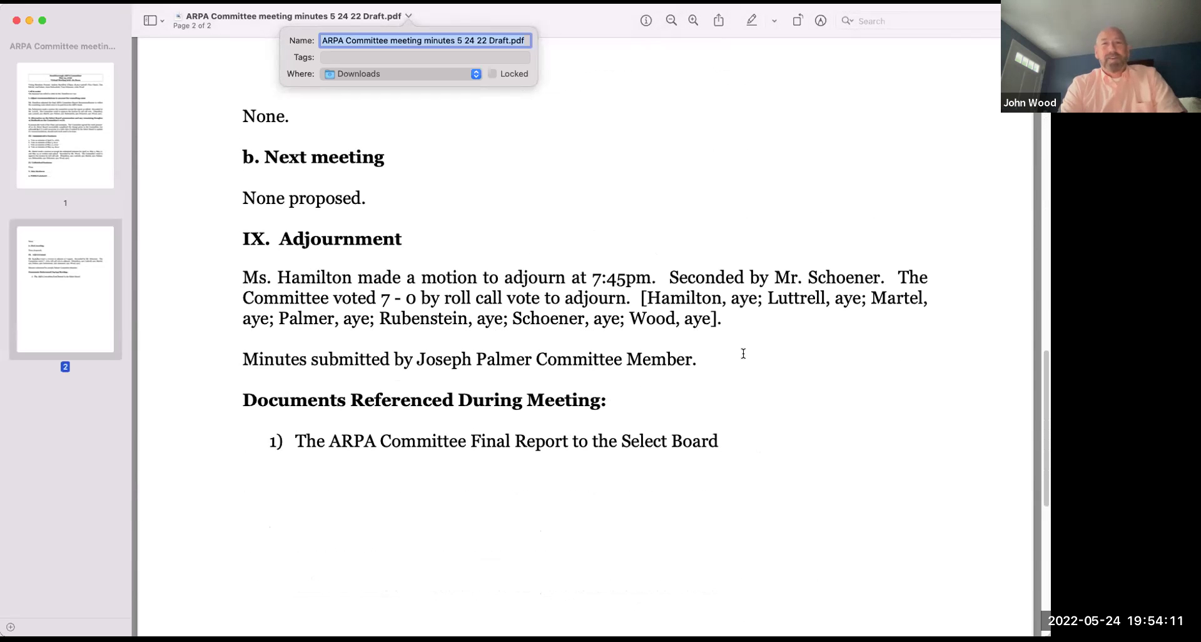
scroll(743, 354, "up", 20)
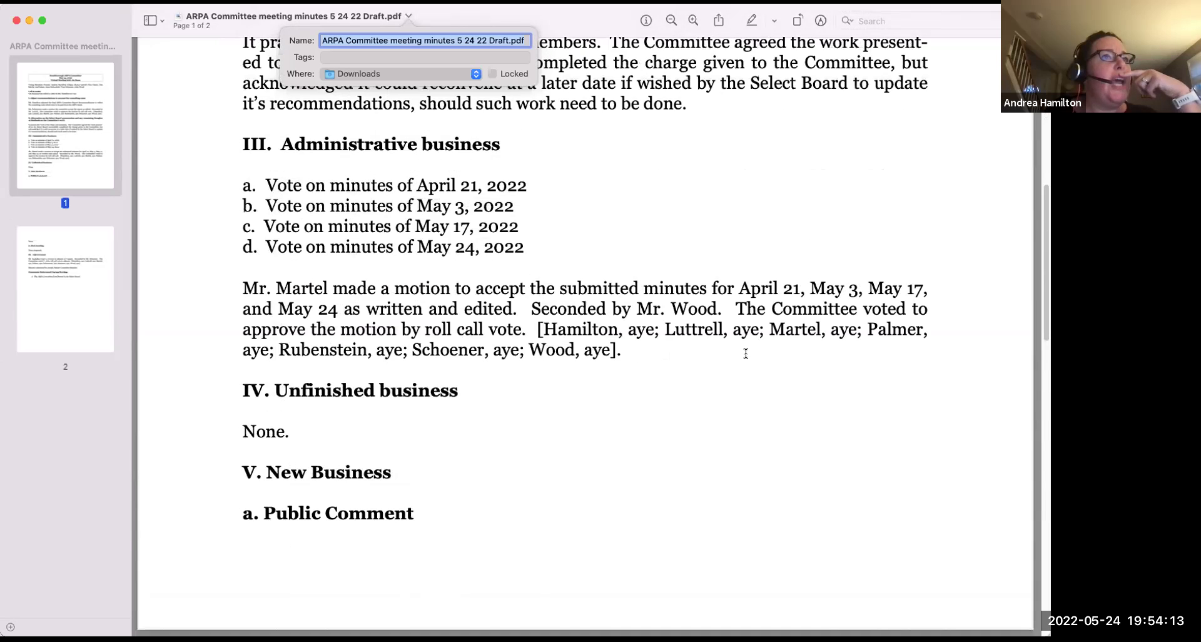
left_click(746, 354)
scroll(744, 351, "up", 10)
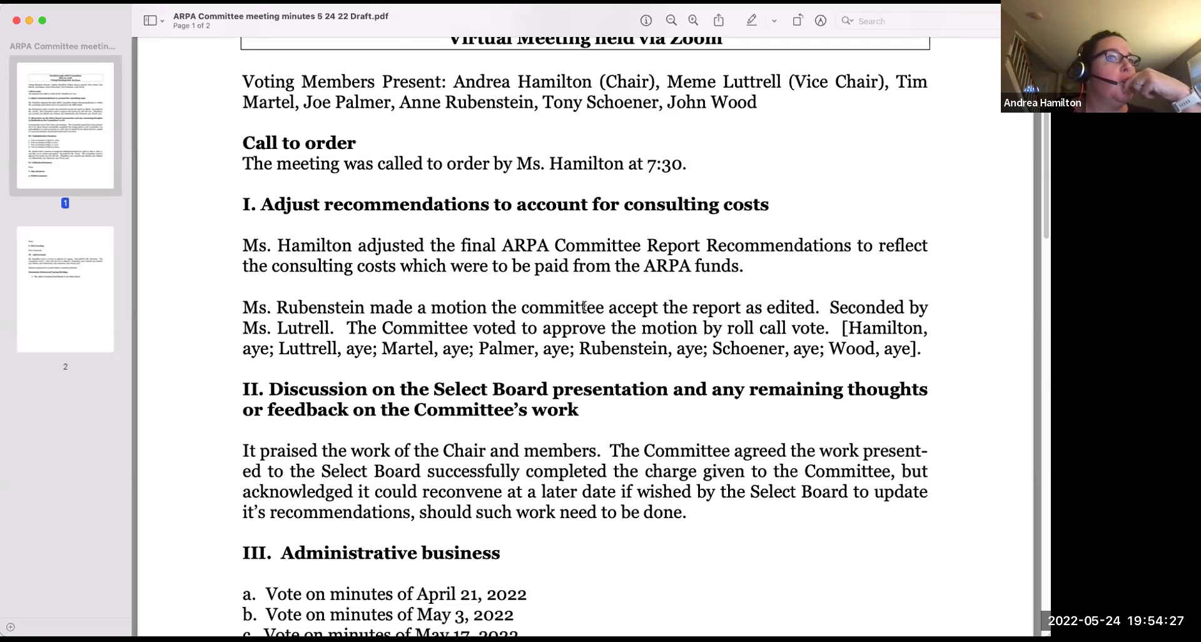
scroll(583, 306, "down", 1)
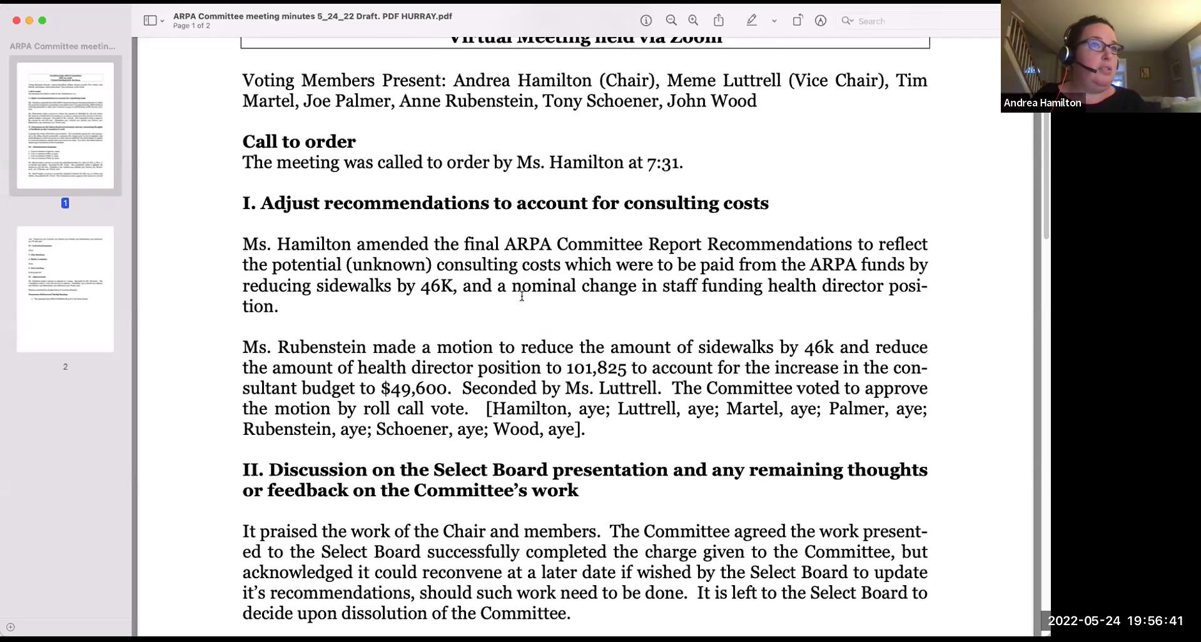
- Read page 1 of the revised May 24 minutes, covering the consulting costs motion, Select Board discussion and administrative business
scroll(553, 310, "down", 1)
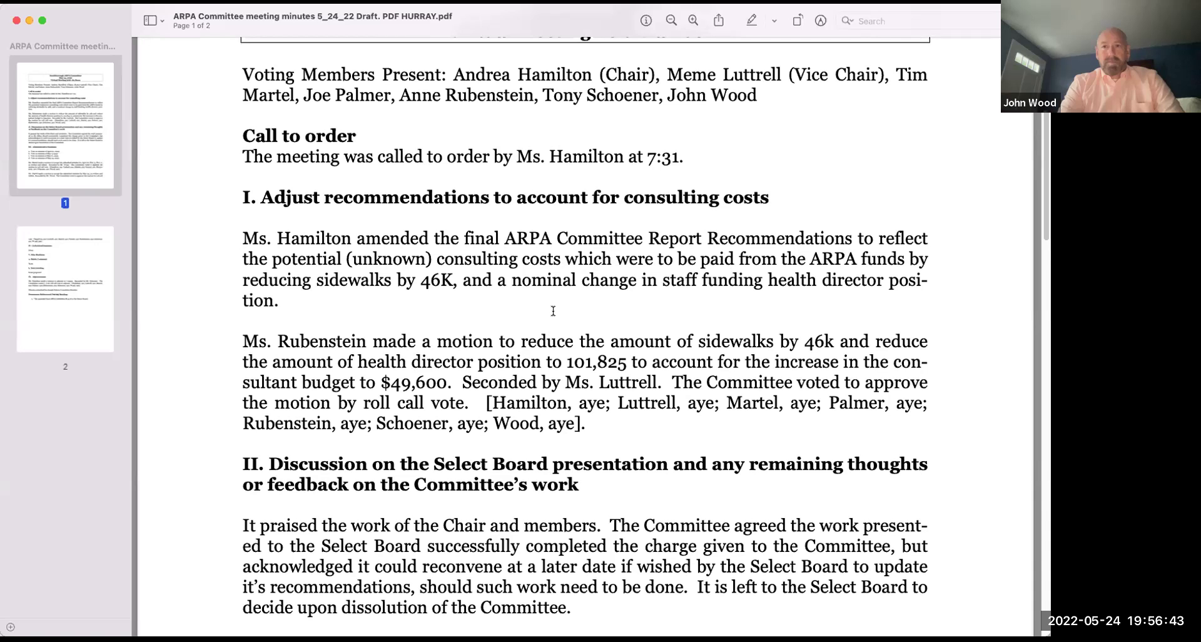
scroll(555, 310, "up", 1)
scroll(556, 311, "down", 2)
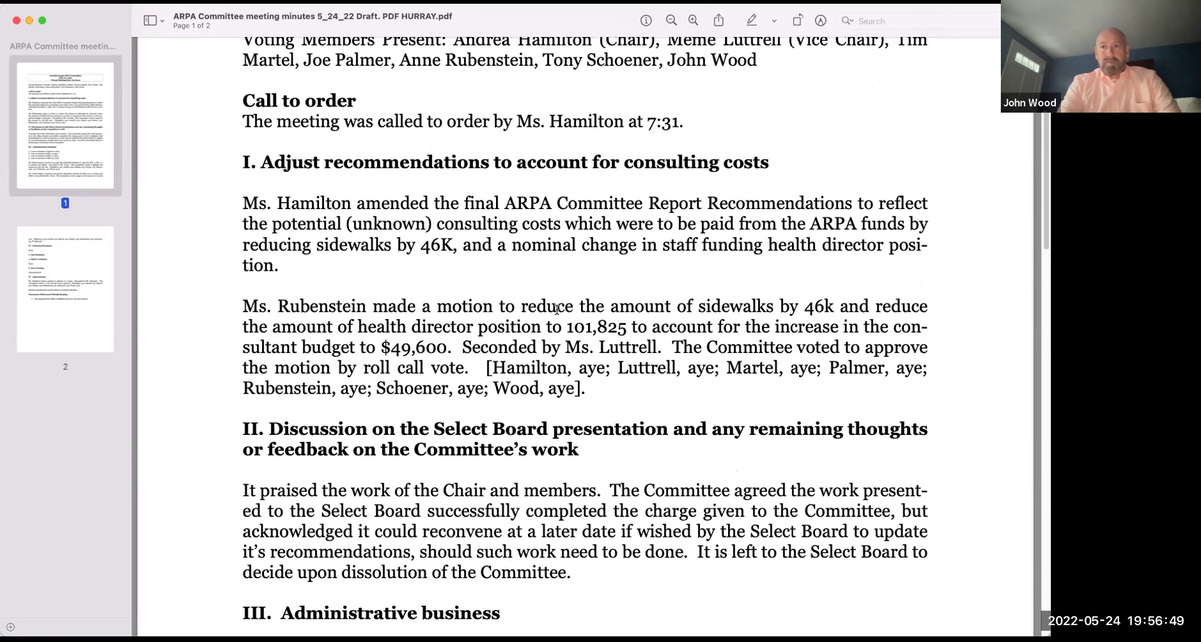
scroll(562, 307, "up", 1)
scroll(563, 307, "down", 8)
scroll(571, 309, "down", 4)
scroll(613, 341, "down", 1)
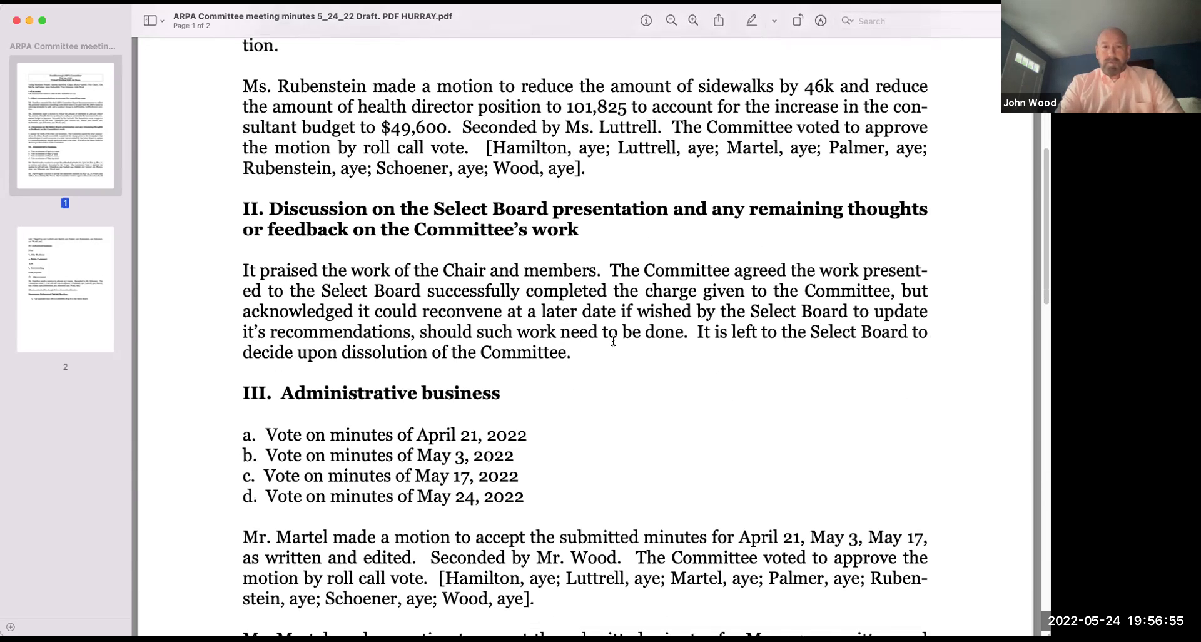
scroll(613, 341, "down", 1)
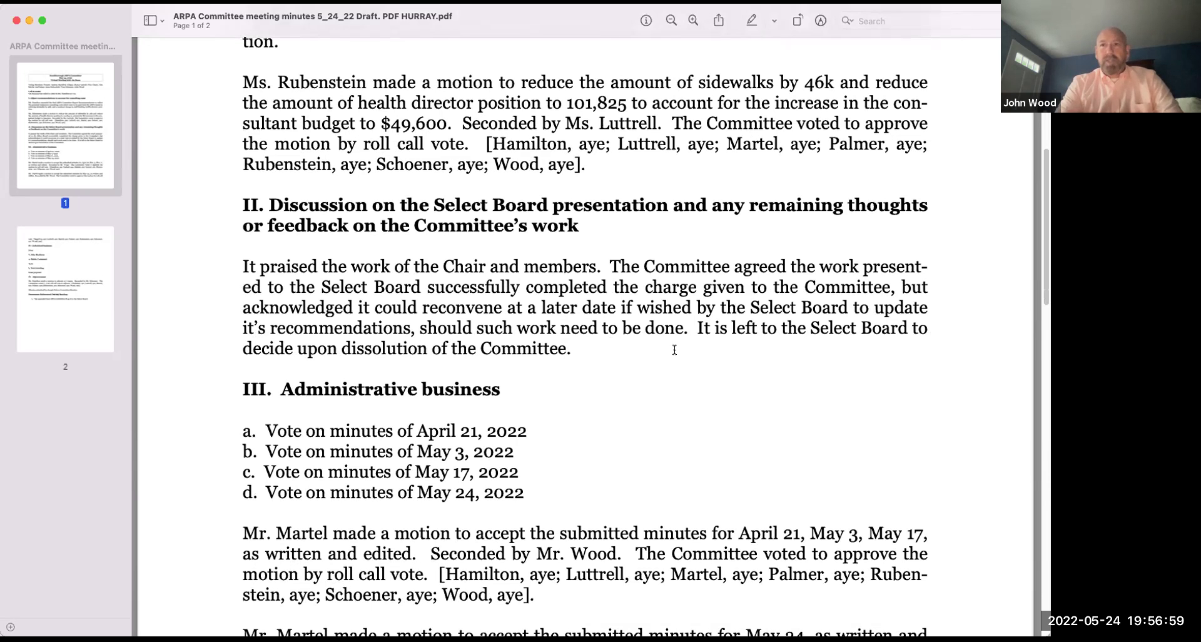
scroll(681, 344, "down", 3)
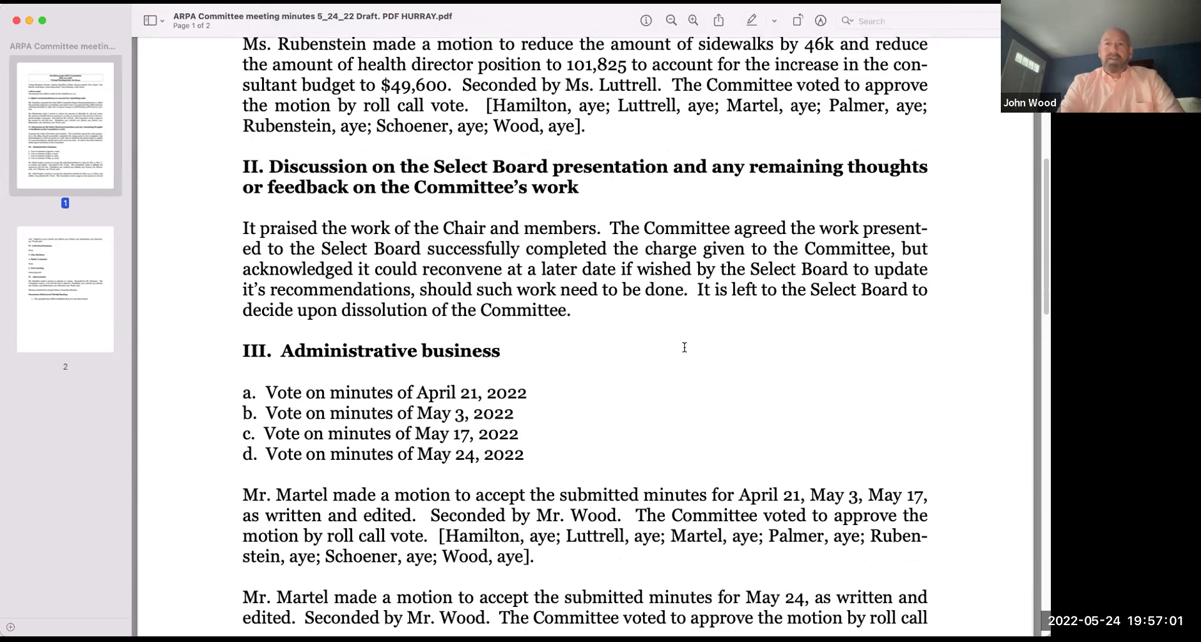
scroll(685, 347, "down", 4)
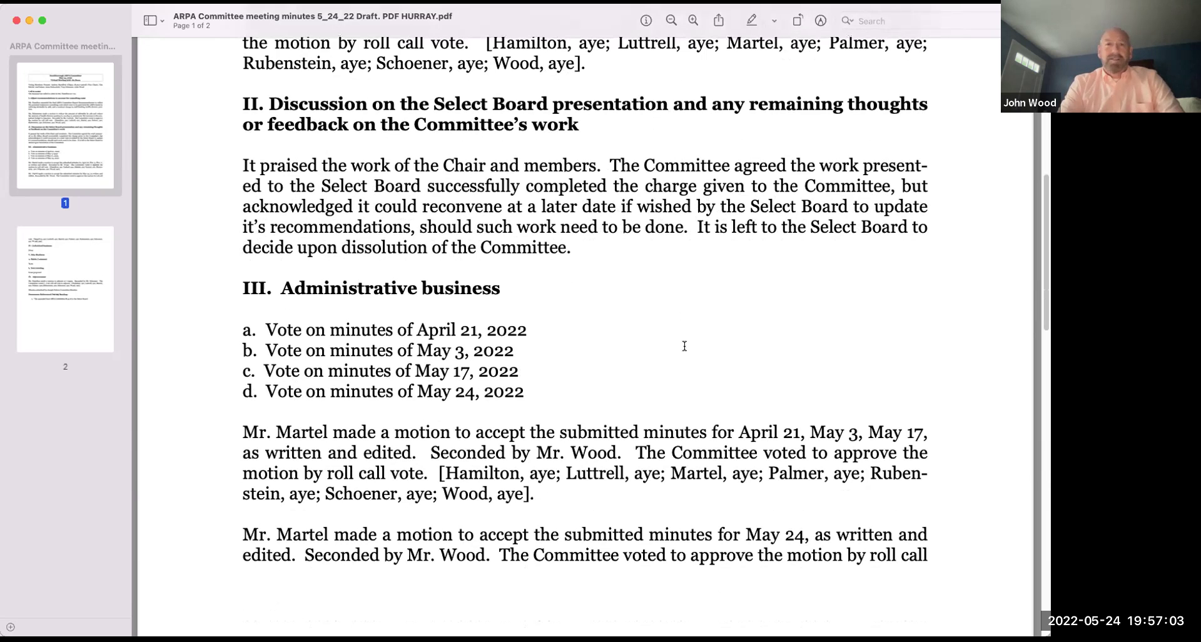
scroll(684, 346, "down", 8)
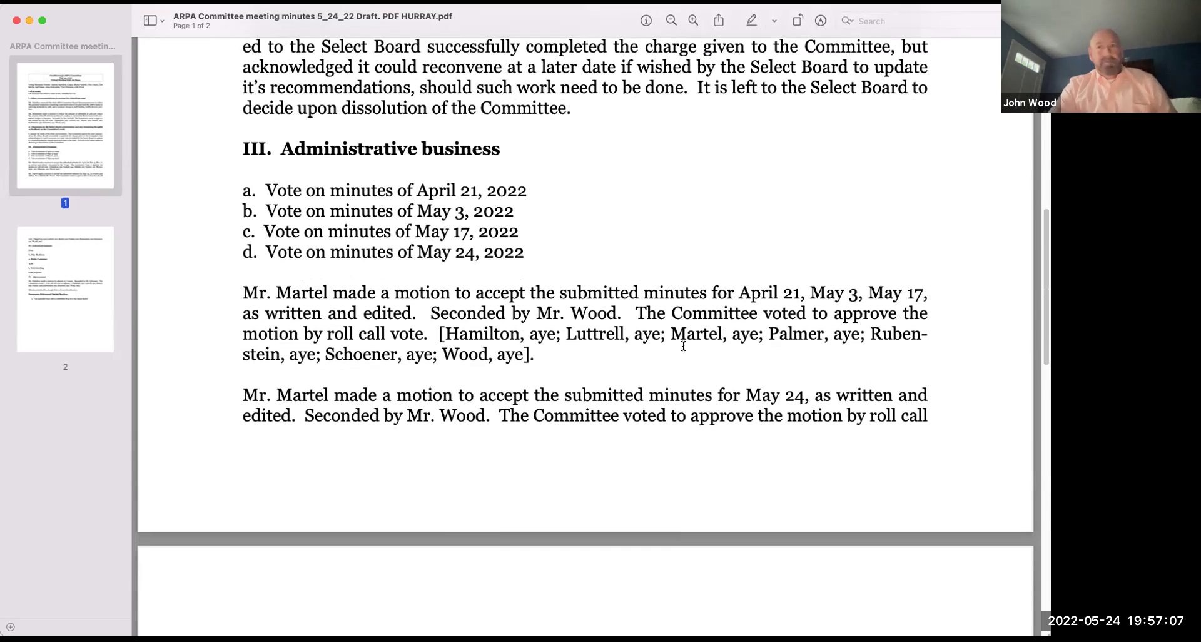
- Read page 2 of the revised minutes from unfinished business through adjournment to the referenced documents
scroll(683, 346, "down", 1)
scroll(683, 346, "down", 7)
scroll(683, 345, "down", 7)
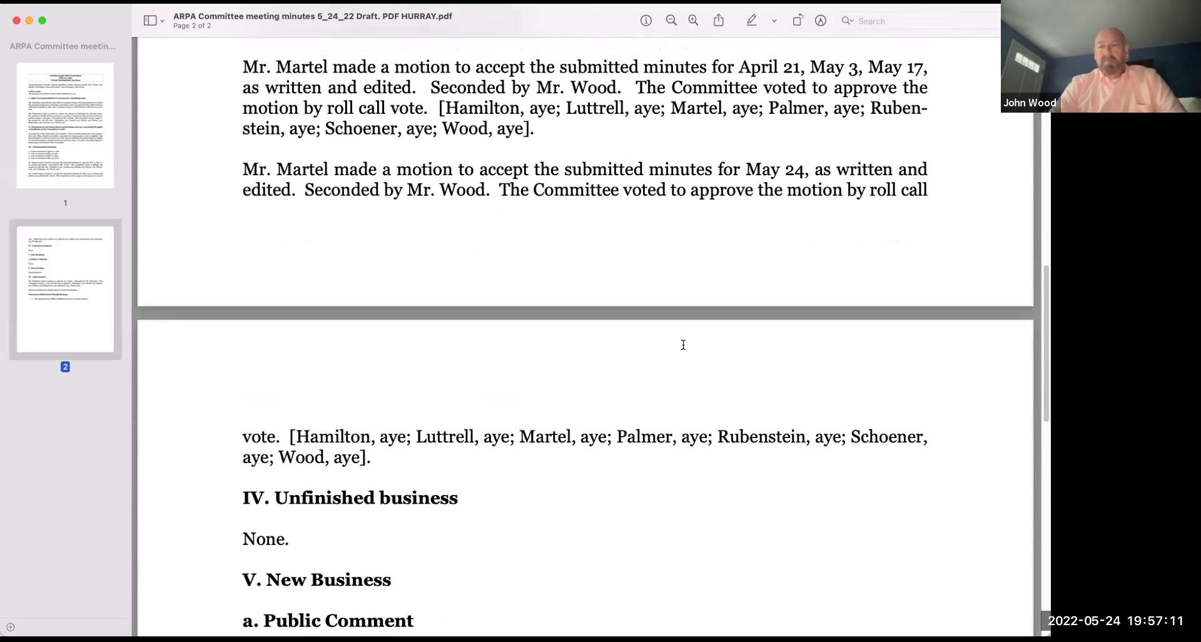
scroll(683, 346, "down", 5)
scroll(683, 347, "down", 4)
scroll(683, 345, "down", 3)
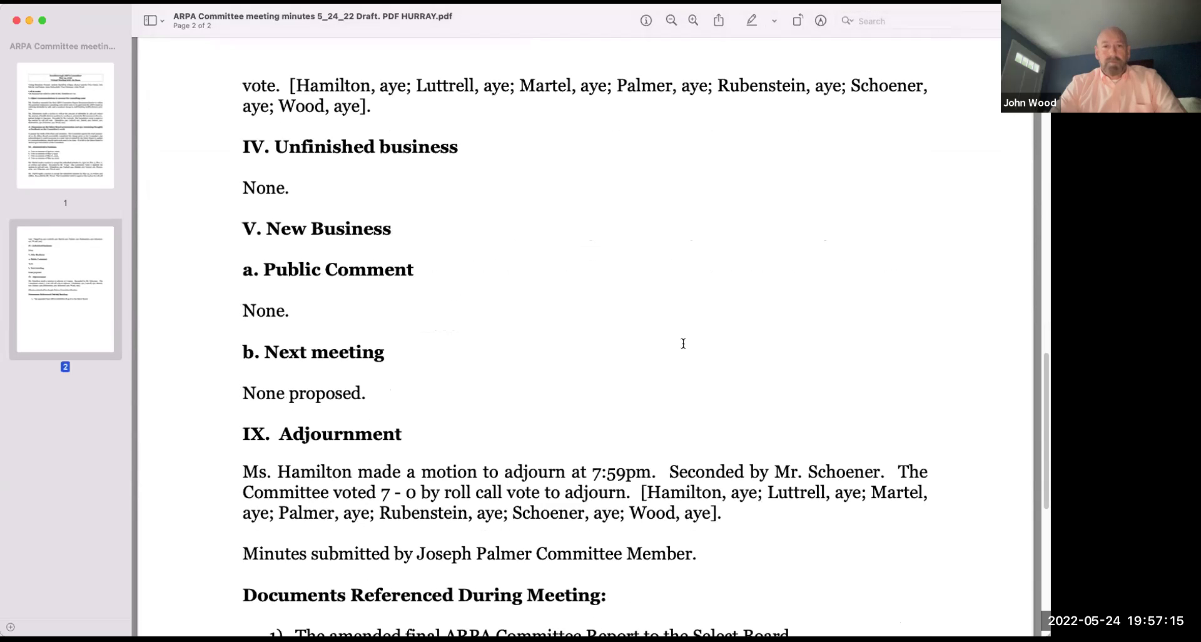
scroll(683, 344, "down", 5)
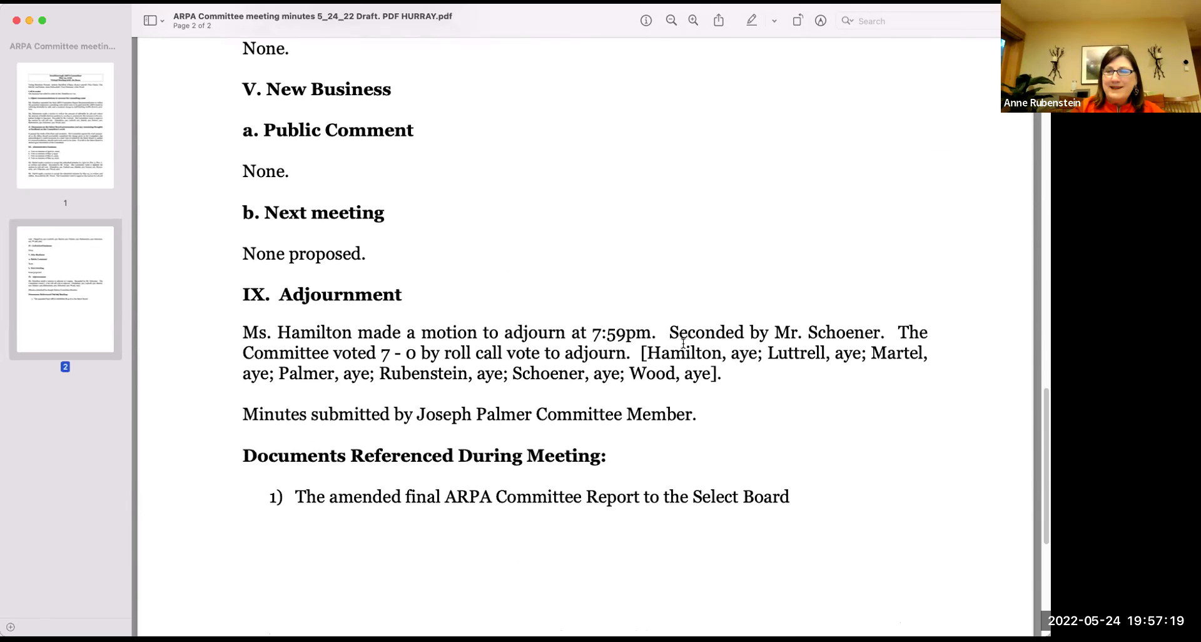
scroll(683, 343, "down", 2)
scroll(683, 342, "down", 3)
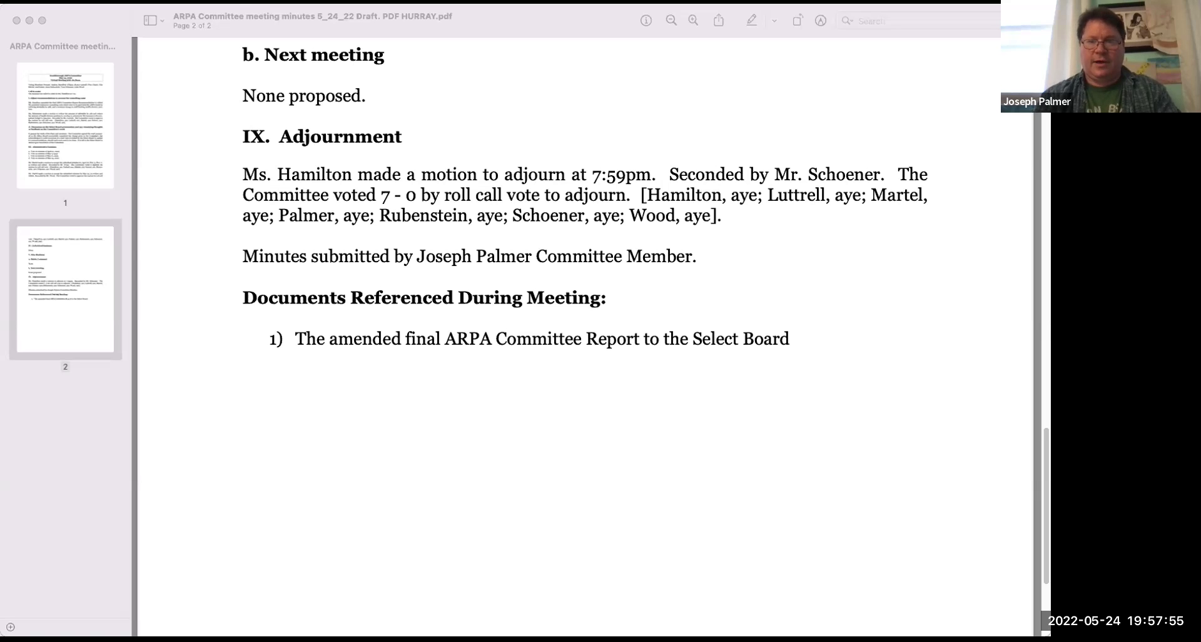
- Recheck the revised minutes from the amended funding motion on page 1 to the adjournment entry on page 2
left_click(849, 167)
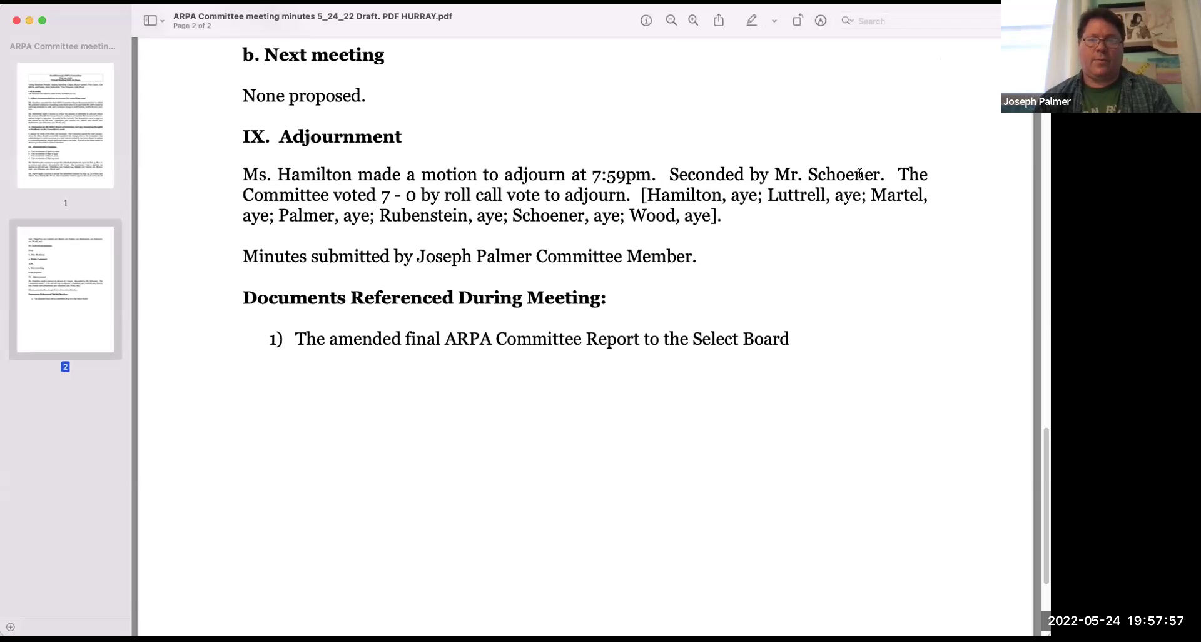
scroll(860, 170, "up", 10)
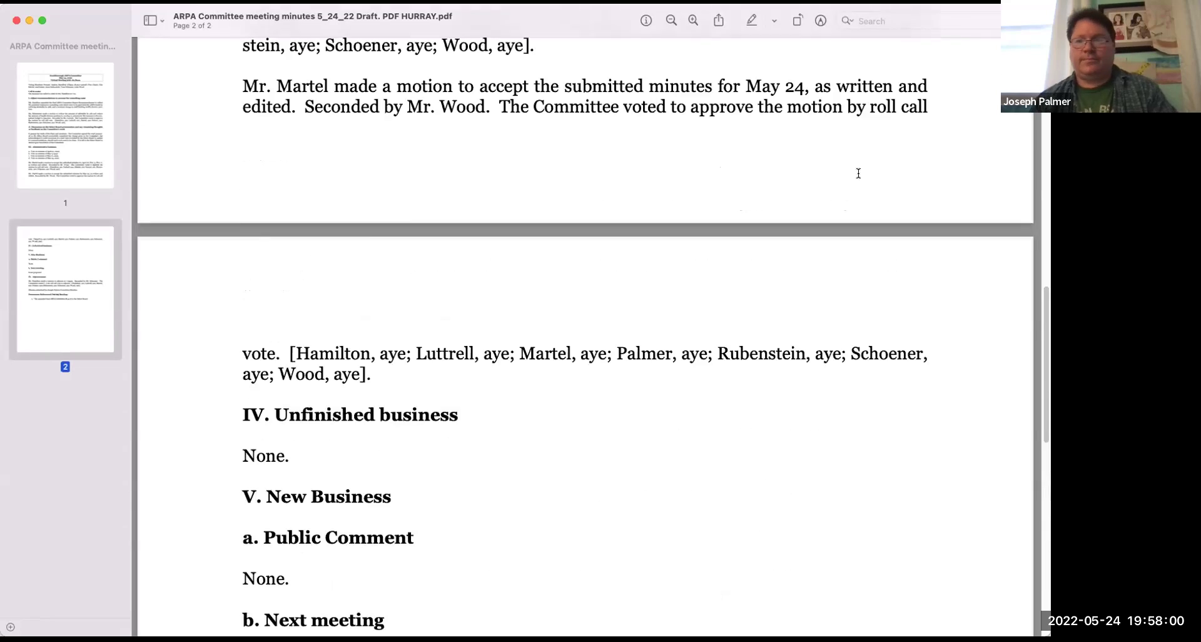
scroll(858, 173, "up", 8)
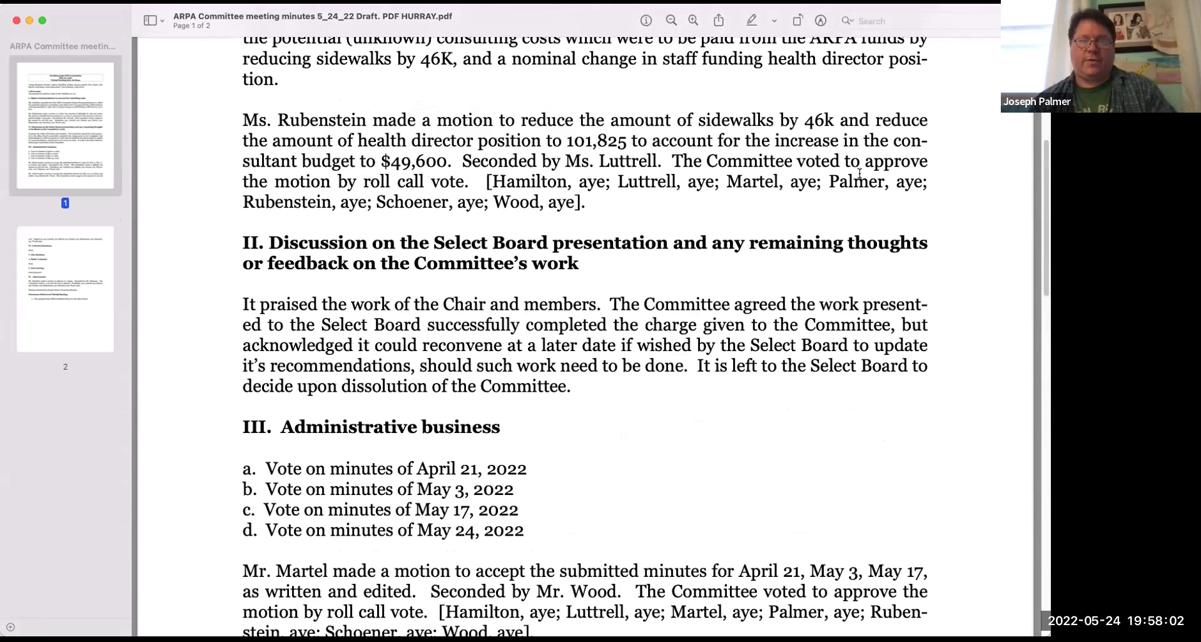
scroll(858, 174, "down", 15)
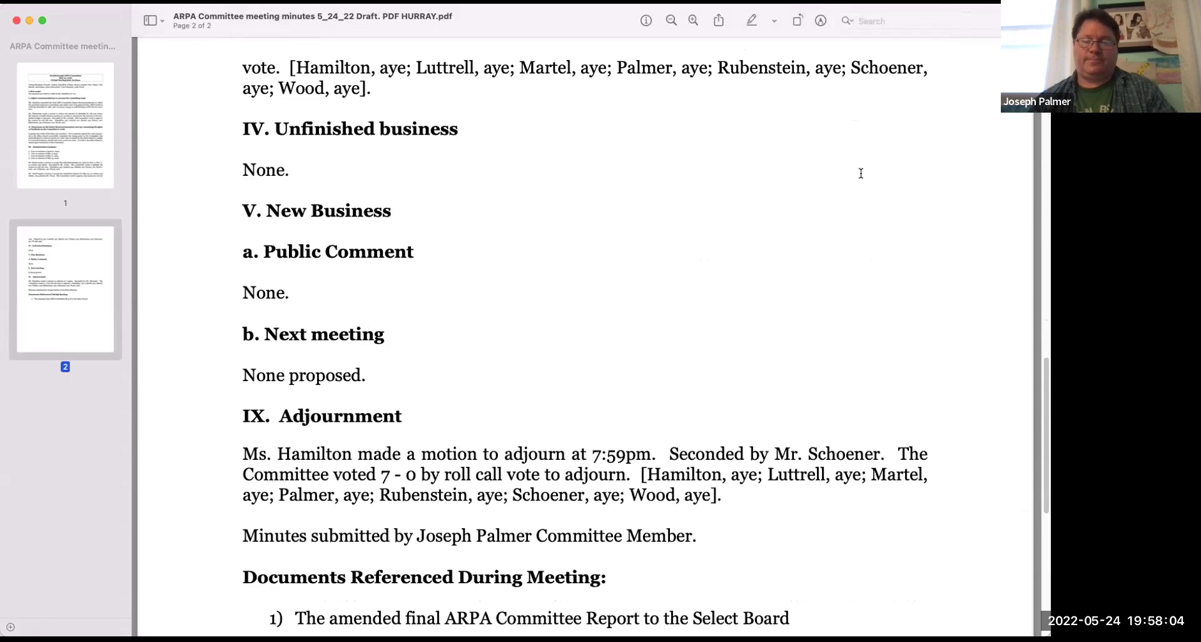
scroll(859, 173, "down", 3)
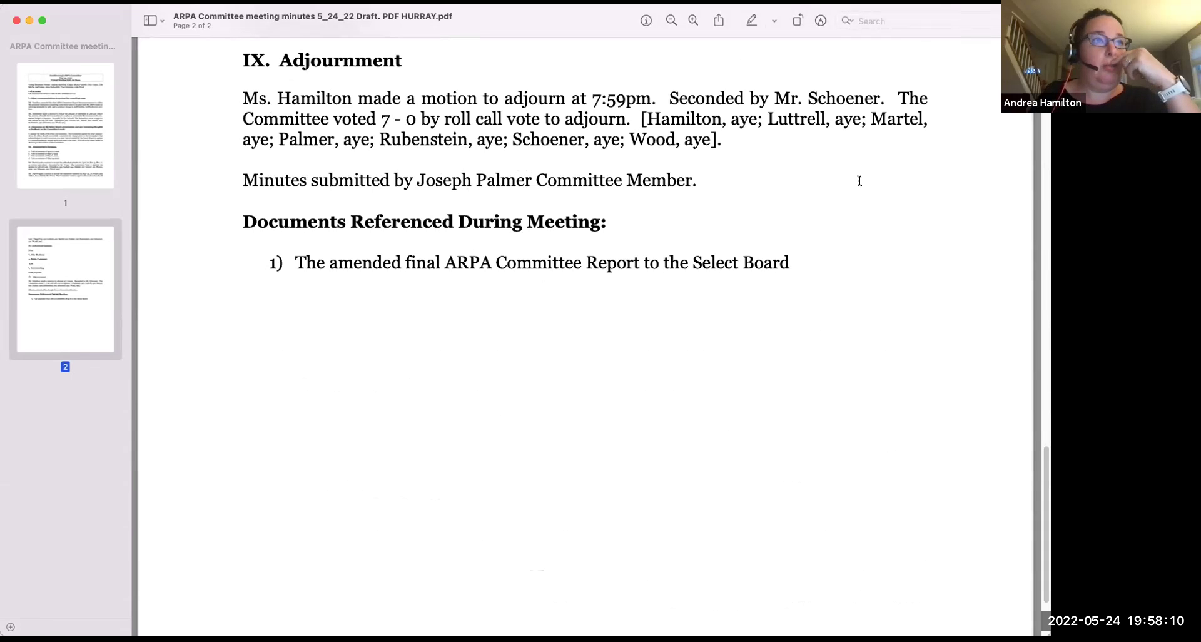
scroll(861, 177, "up", 5)
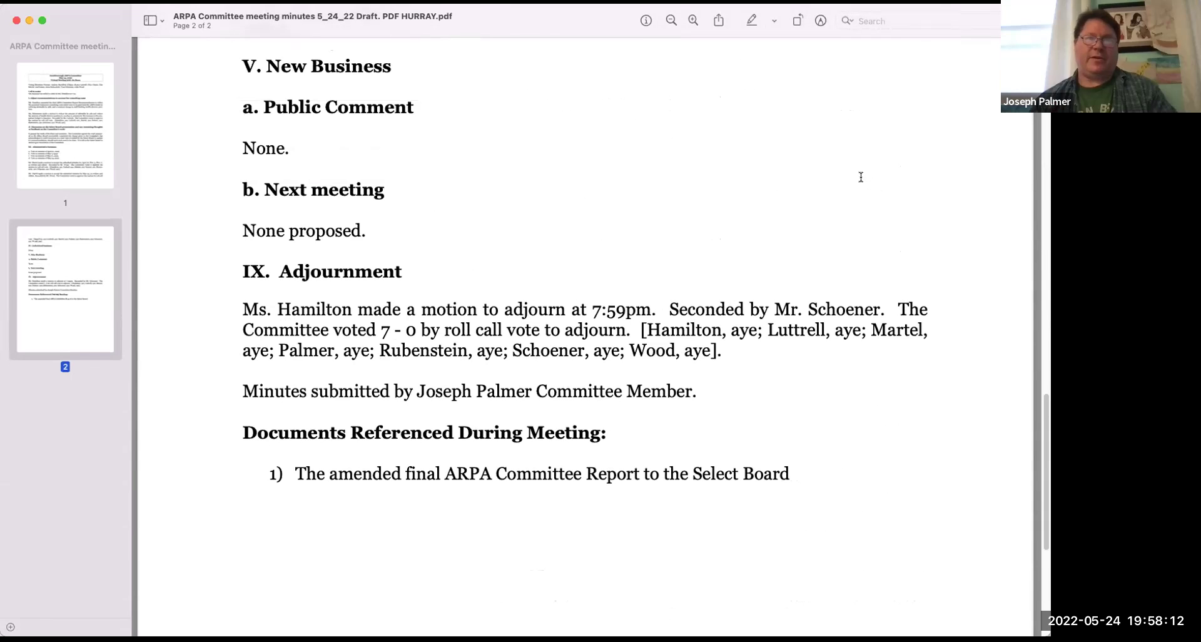